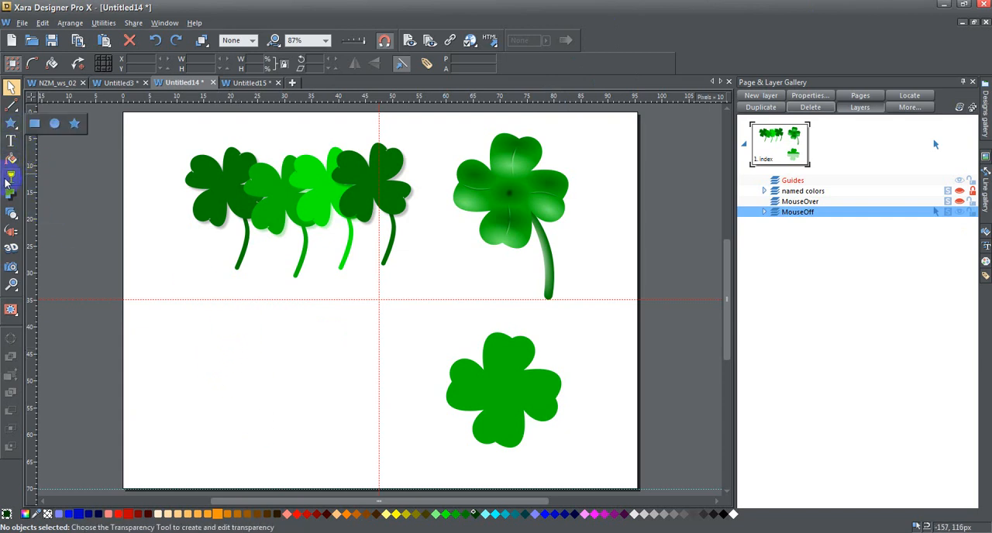
Draw a four-pointed green star QuickShape about 249 px in size in the empty lower-left area of the page.
click(461, 361)
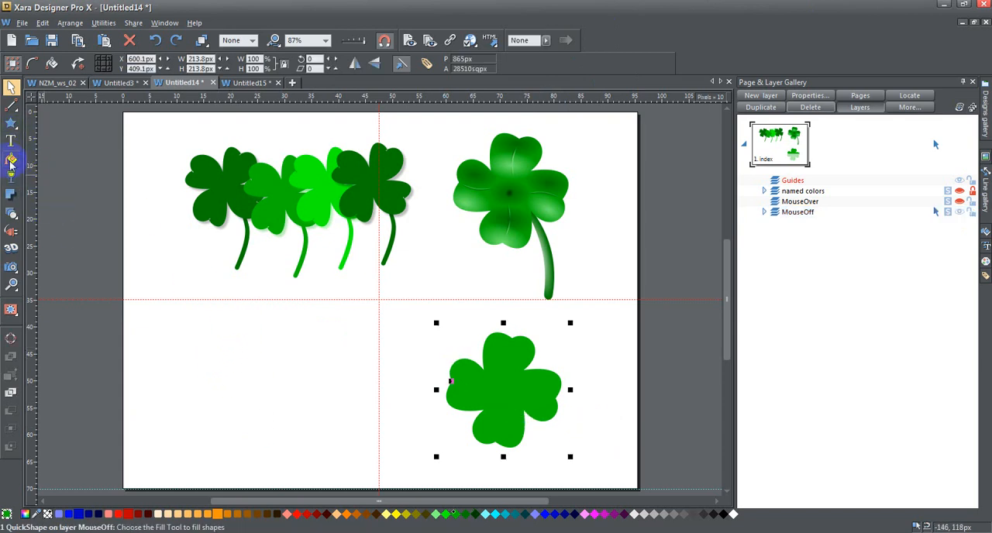
click(12, 122)
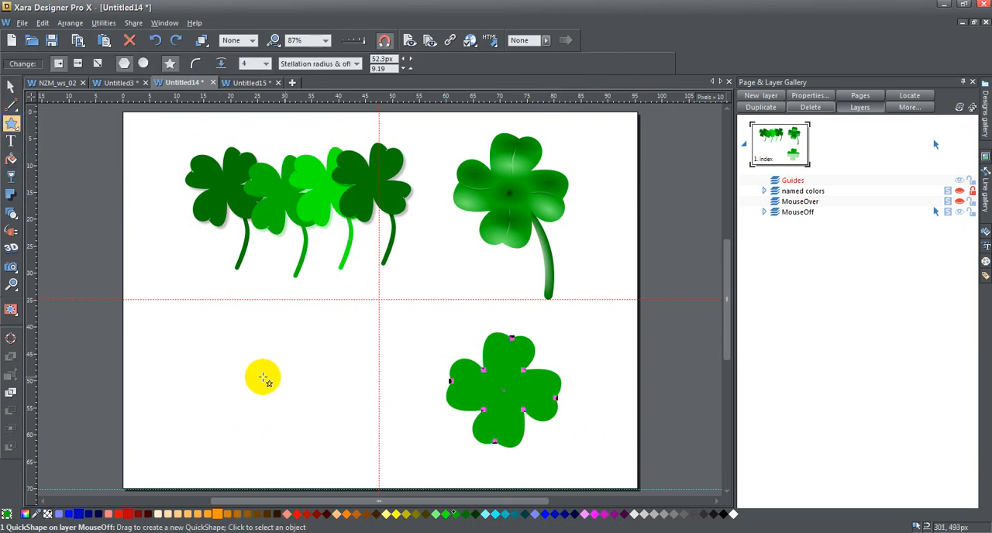
drag(248, 377, 298, 421)
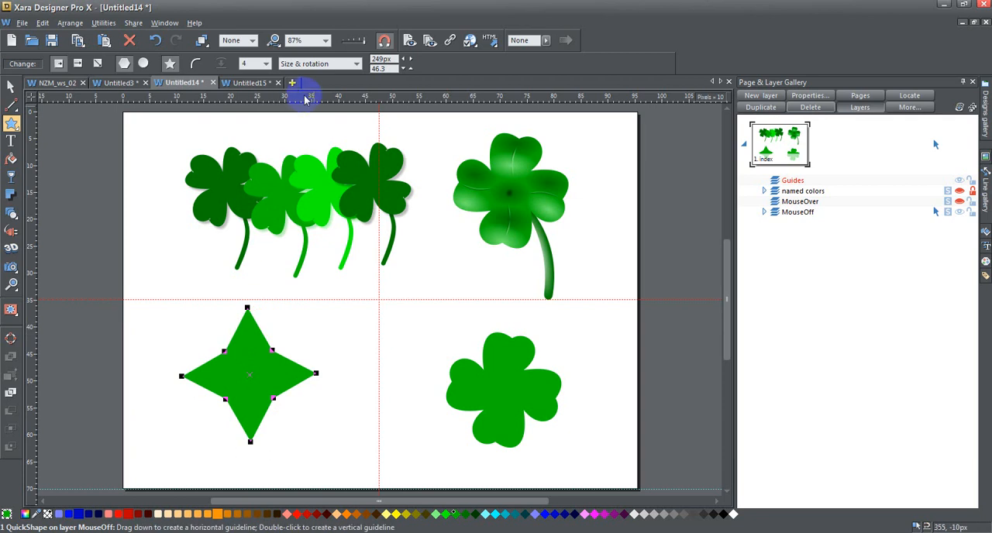
click(268, 63)
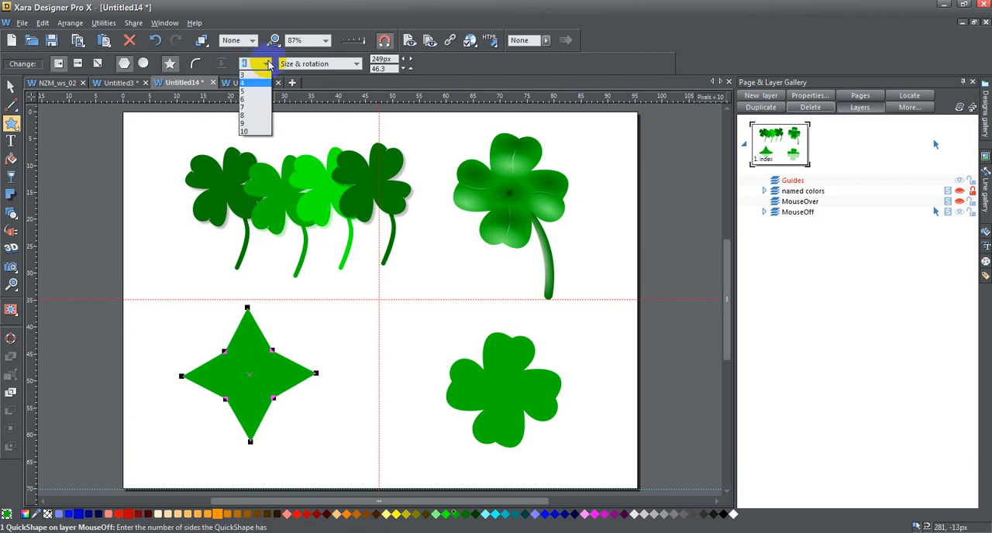
click(247, 82)
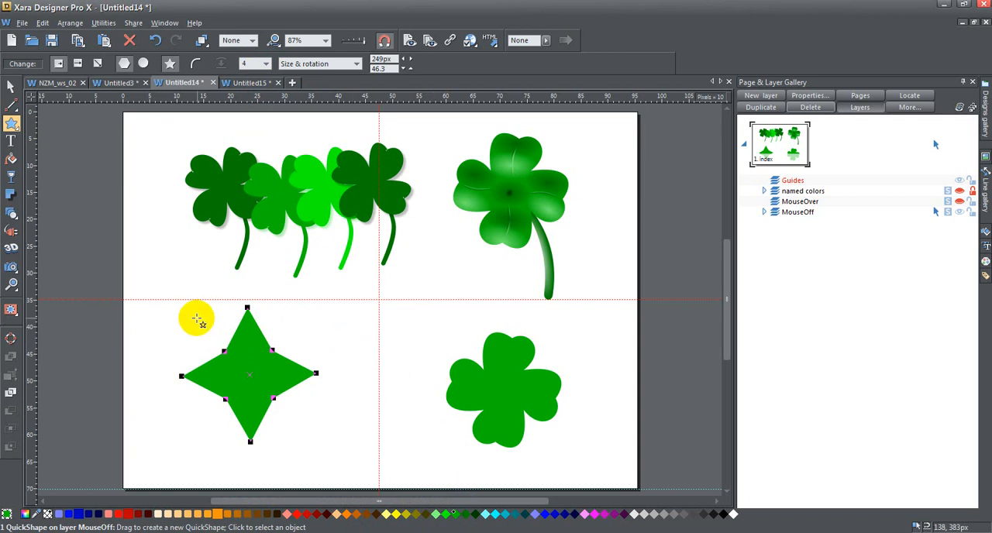
mouse_move(11, 124)
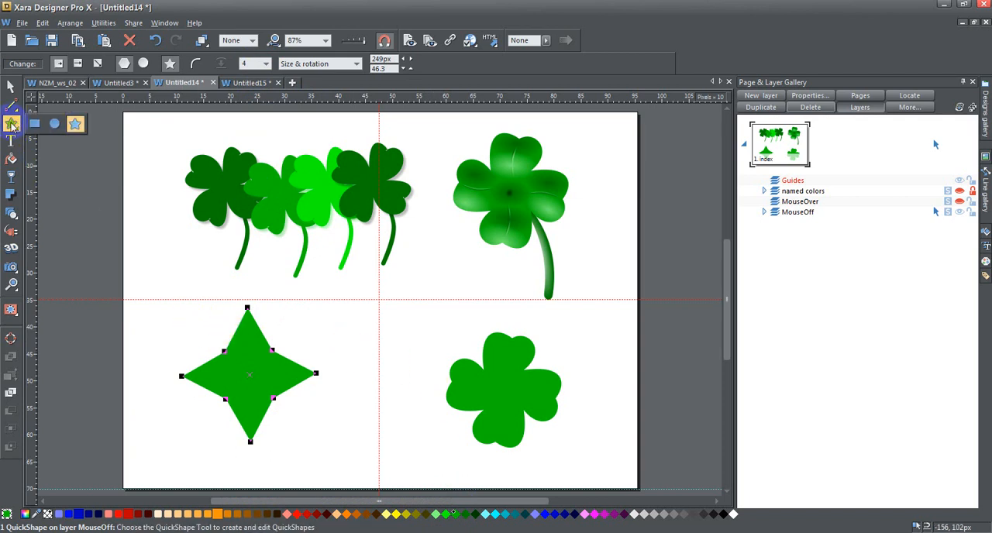
Curve the star's edges outward into four heart-shaped leaves, and adjust its inner points to narrow and twist the leaf bases.
drag(237, 337, 273, 300)
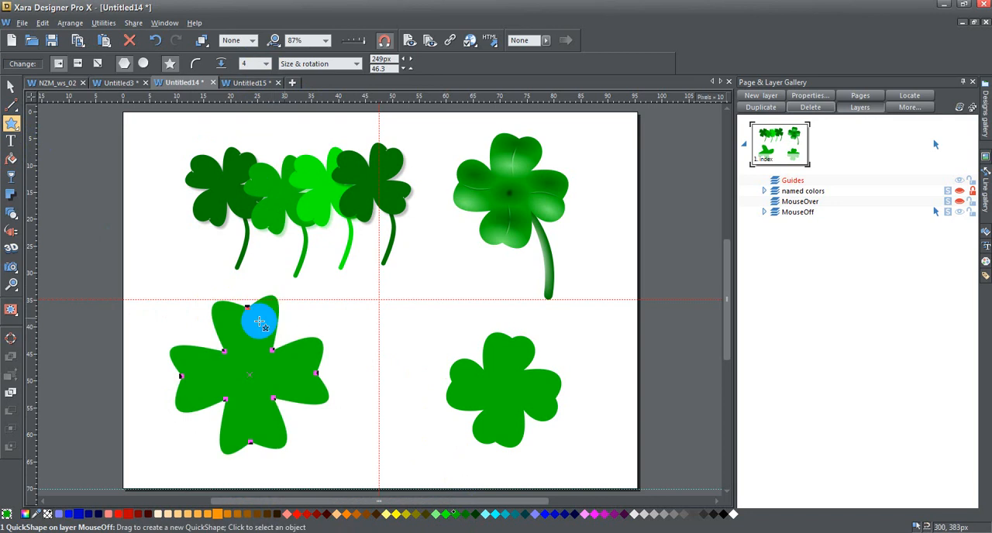
drag(219, 332, 284, 310)
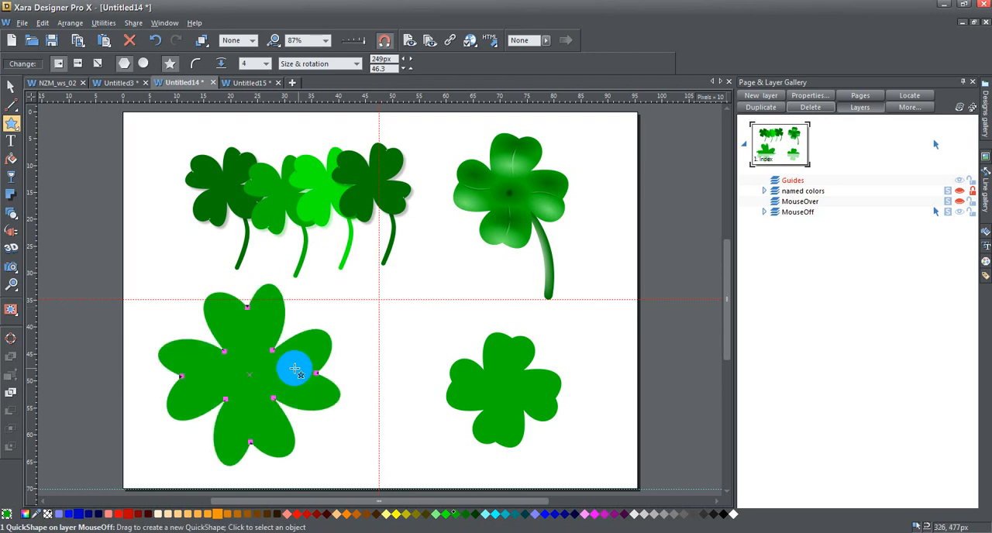
drag(279, 357, 262, 347)
drag(261, 295, 273, 309)
drag(203, 309, 213, 321)
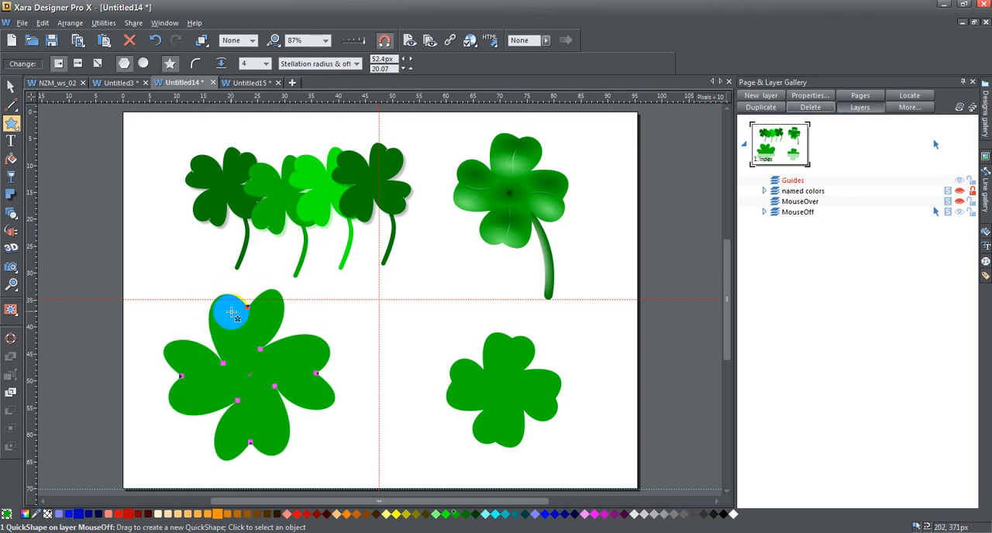
Delete the practice clover shape from the lower-left area of the page.
click(10, 88)
key(Delete)
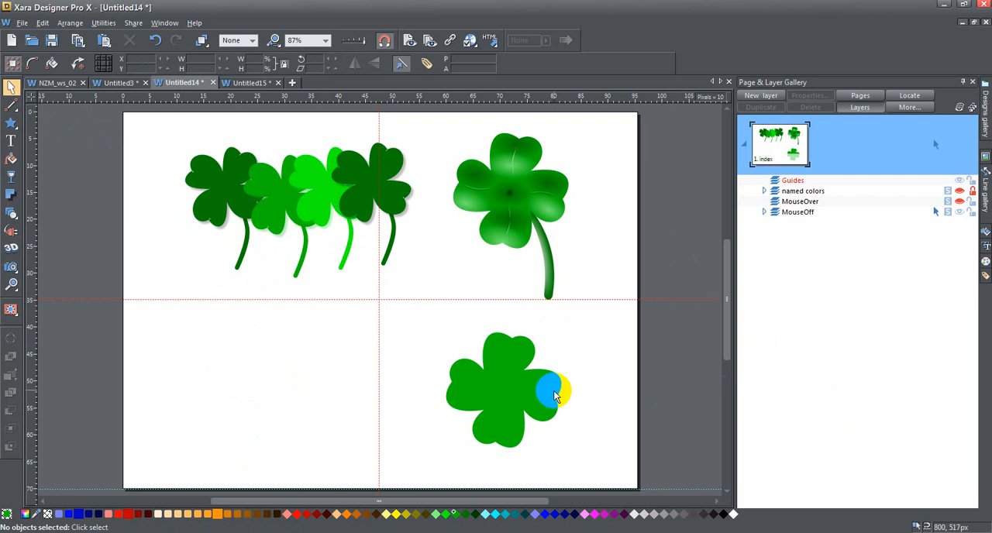
Shift the plain green clover slightly up and right, and separate the leftmost dark clover from the overlapping row.
mouse_move(503, 375)
mouse_down()
mouse_move(527, 369)
mouse_move(516, 366)
mouse_up()
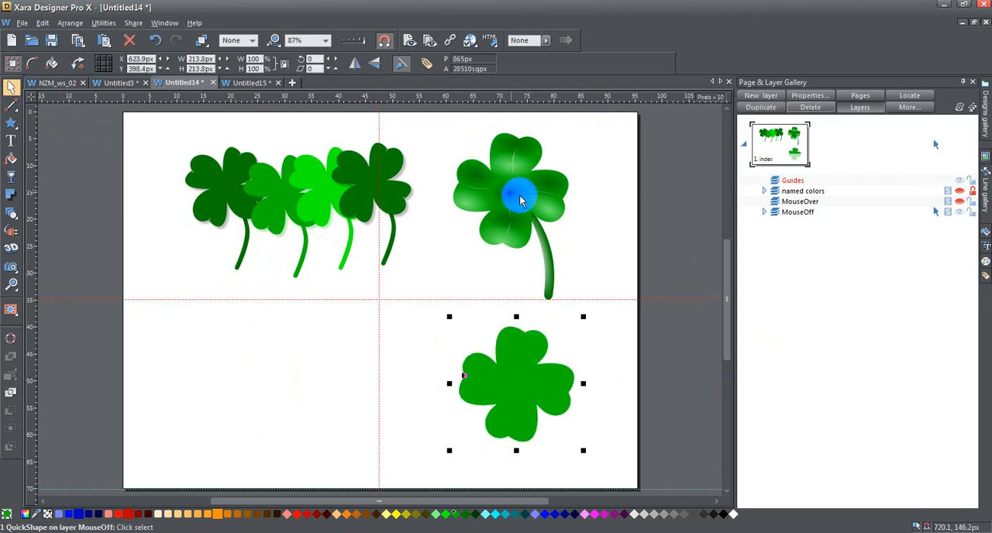
click(500, 145)
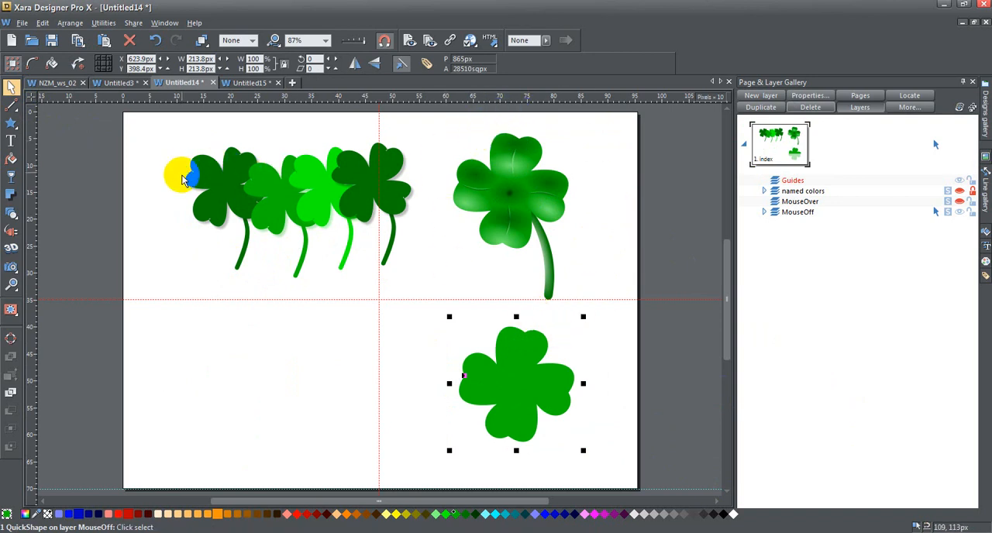
drag(233, 184, 199, 181)
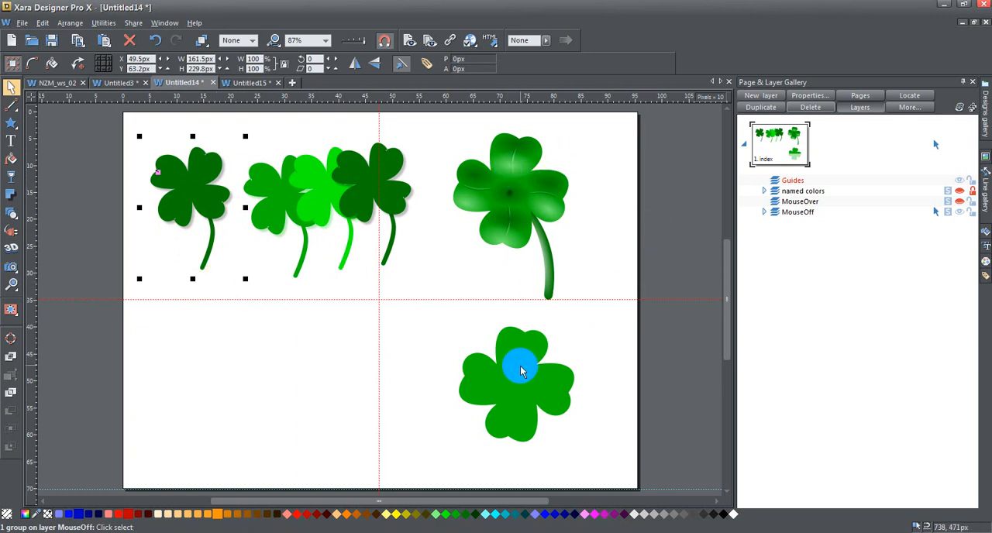
Copy the shaded clover with its stem and the plain clover together into the left half of a new document.
drag(434, 120, 616, 486)
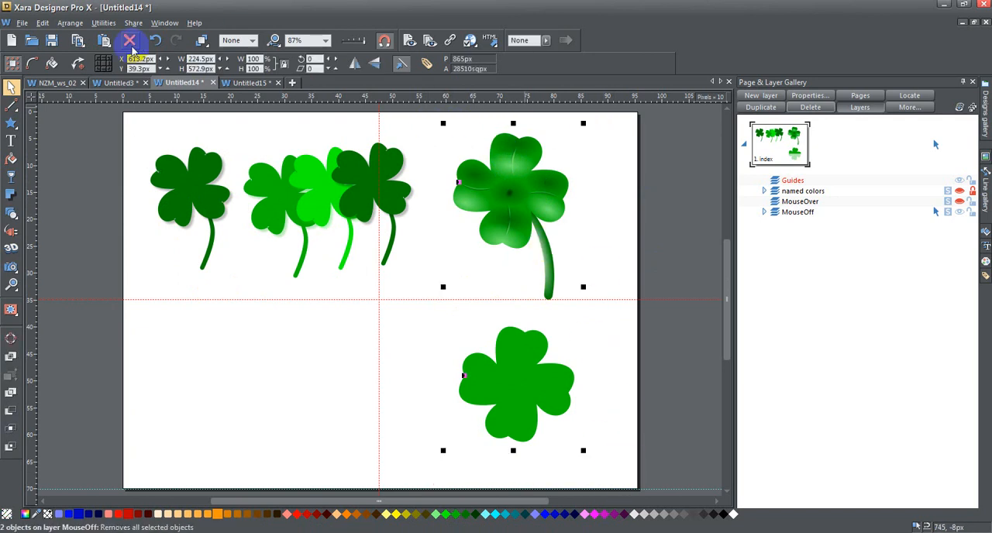
click(294, 83)
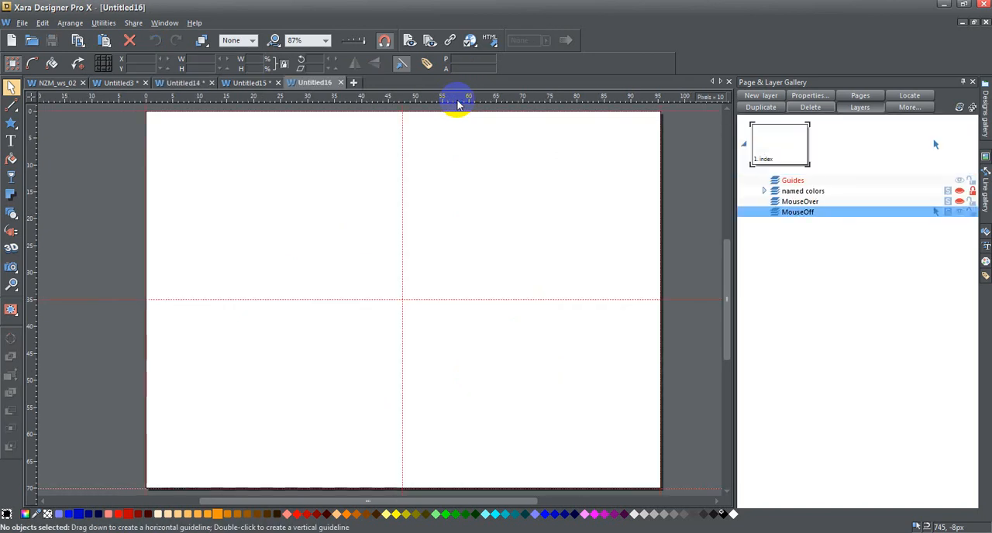
drag(382, 177, 245, 152)
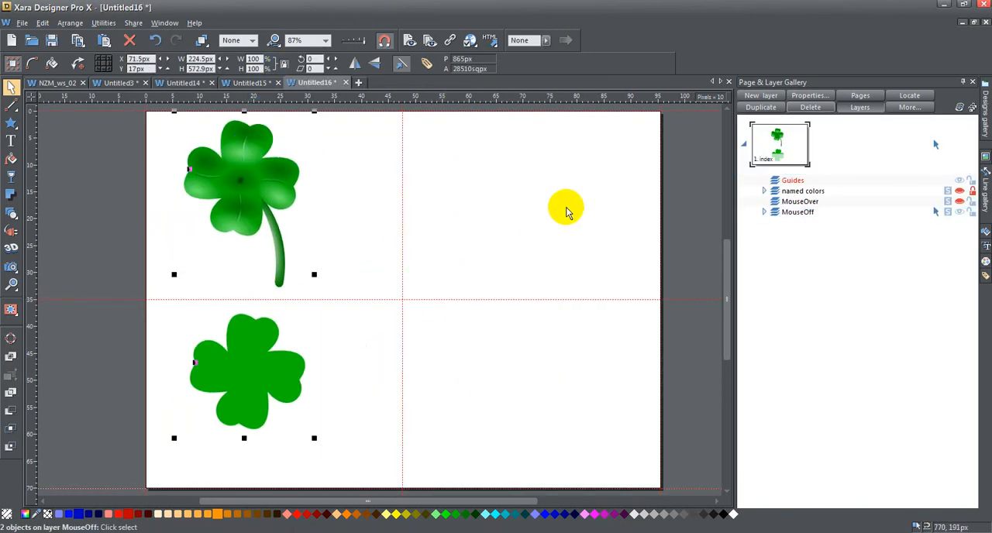
Move the plain clover into the page's upper-right quadrant and add horizontal and vertical guidelines crossing at its centre.
click(533, 215)
drag(239, 366, 496, 185)
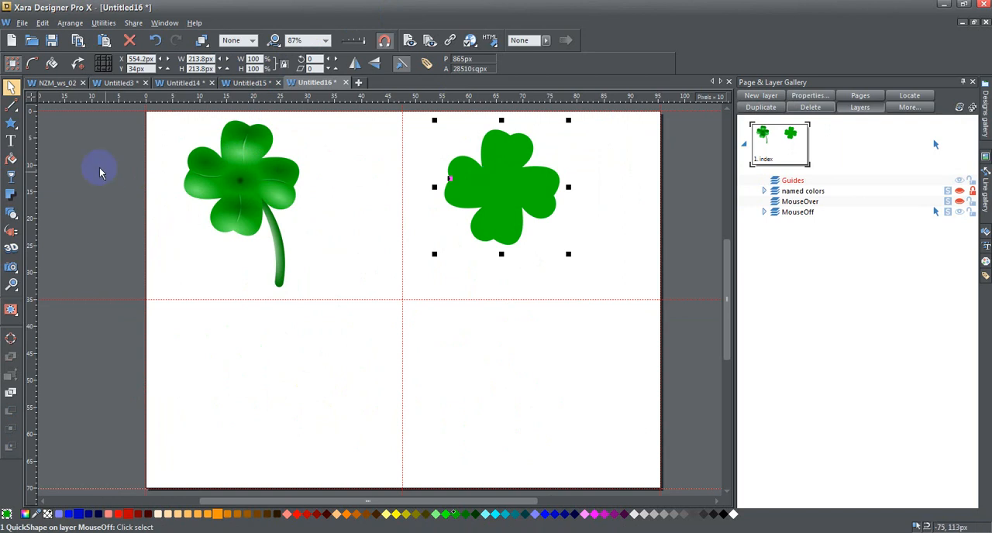
drag(32, 190, 434, 188)
mouse_move(499, 187)
mouse_down()
mouse_move(515, 179)
mouse_move(503, 177)
mouse_up()
drag(546, 98, 553, 187)
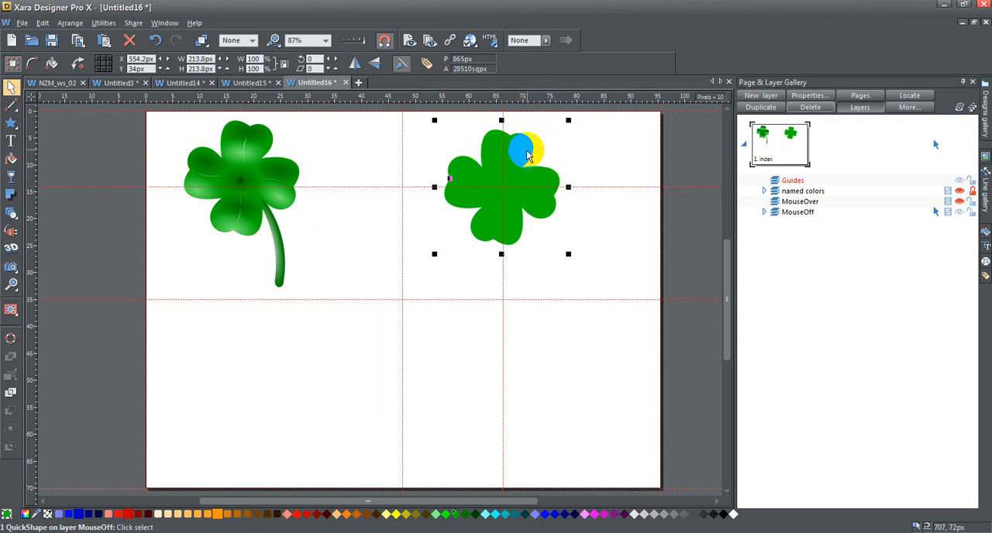
Draw a vein line on the plain clover's top leaf from just inside its notch to about 666, 116 px, and bend it into a curve.
click(10, 284)
drag(427, 122, 581, 256)
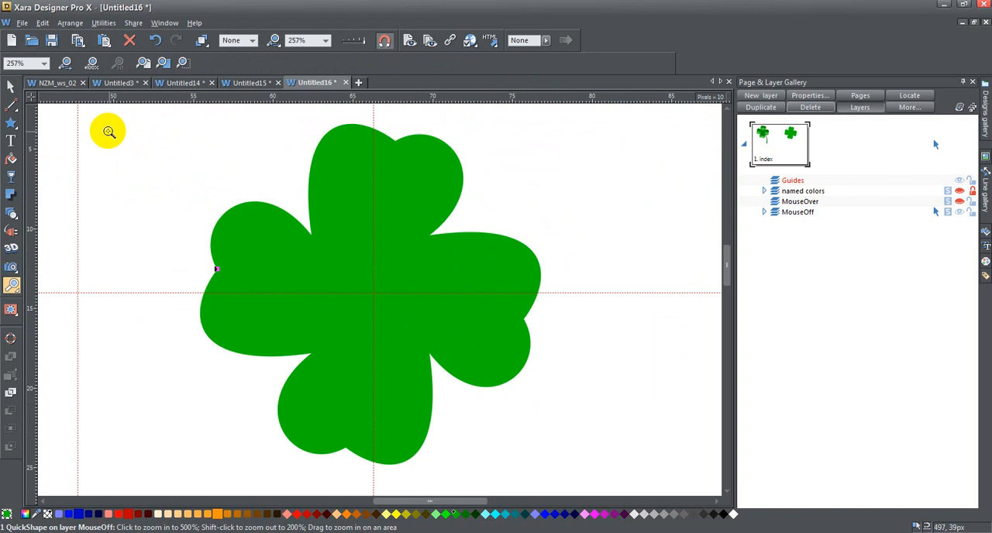
mouse_move(10, 127)
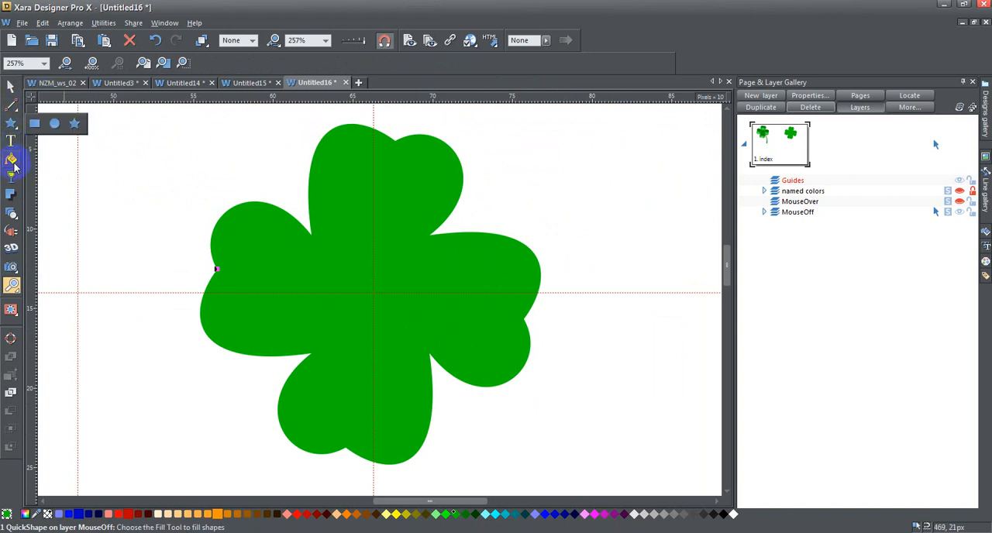
click(41, 108)
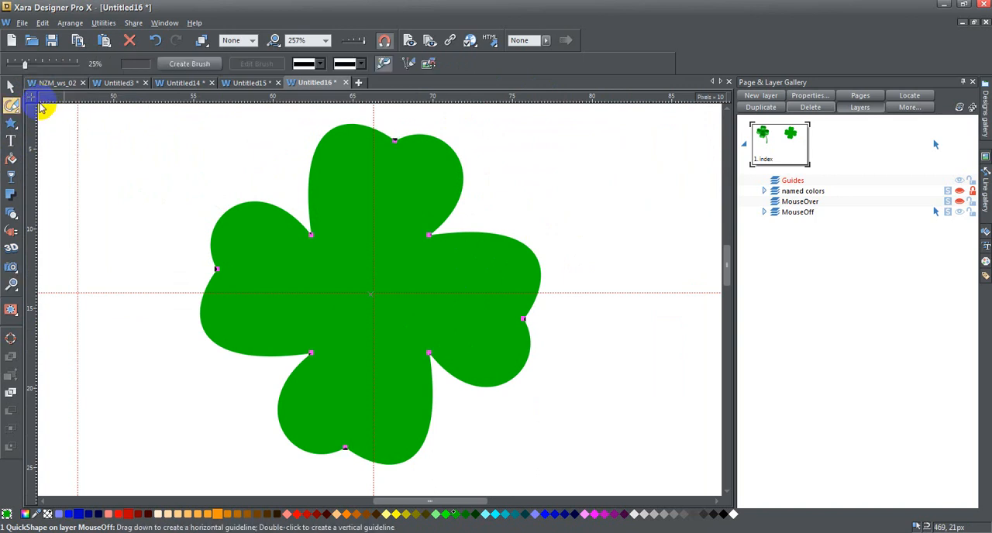
click(68, 107)
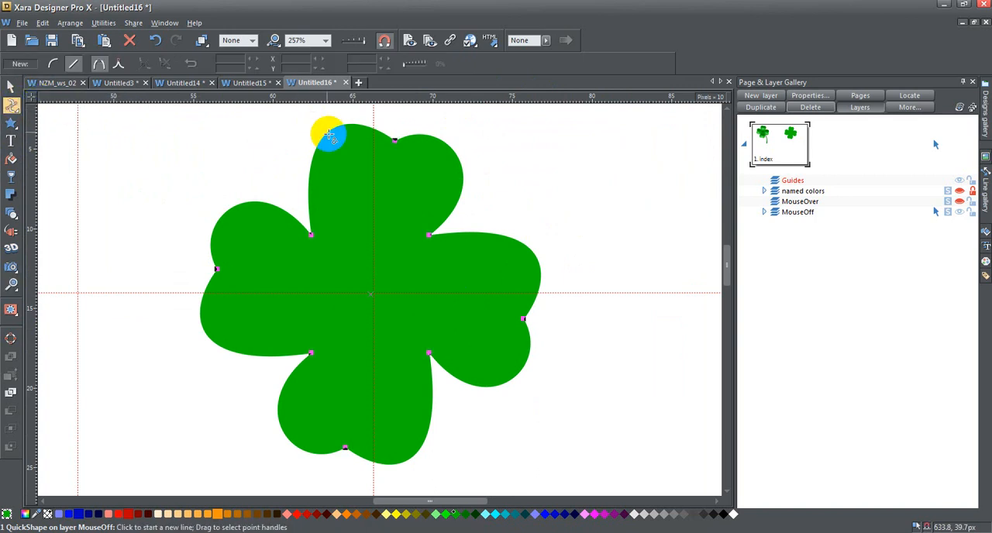
click(394, 153)
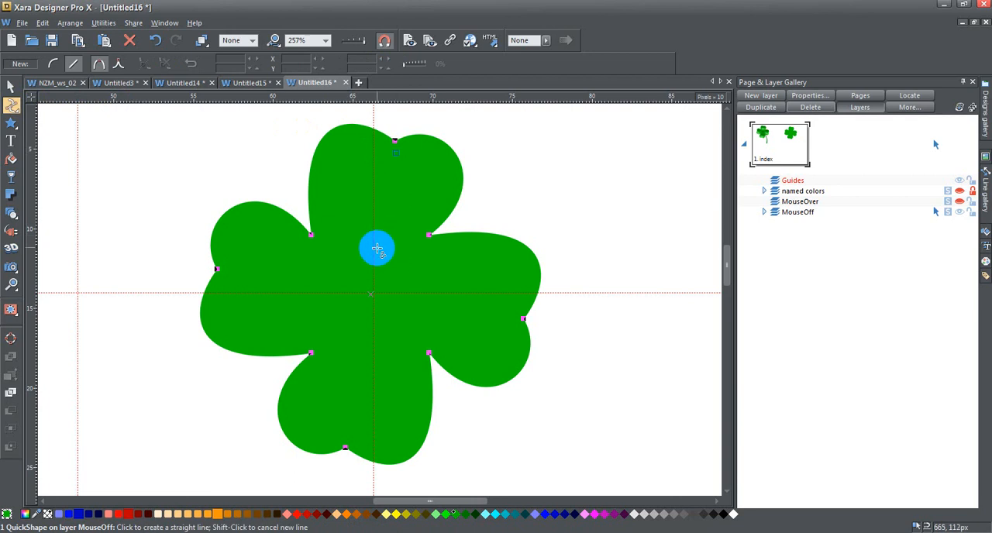
click(378, 254)
drag(391, 205, 382, 195)
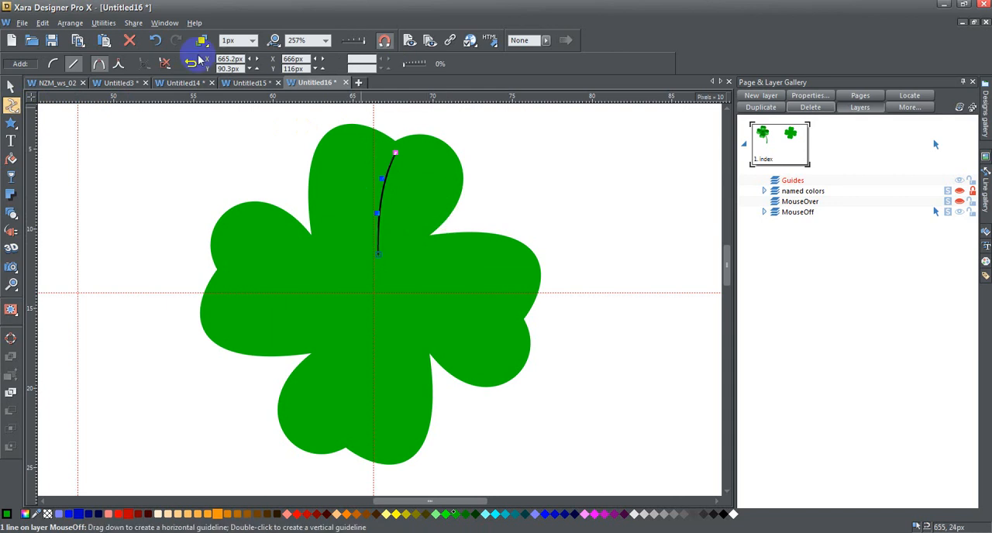
Set the vein line's width to 4 px and apply the Blip stroke shape to taper both ends.
click(250, 40)
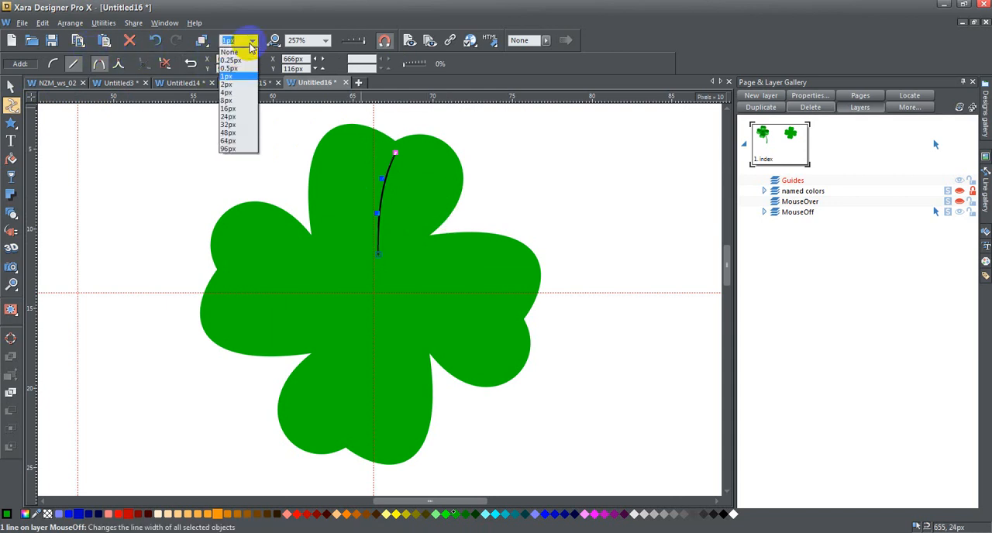
click(246, 93)
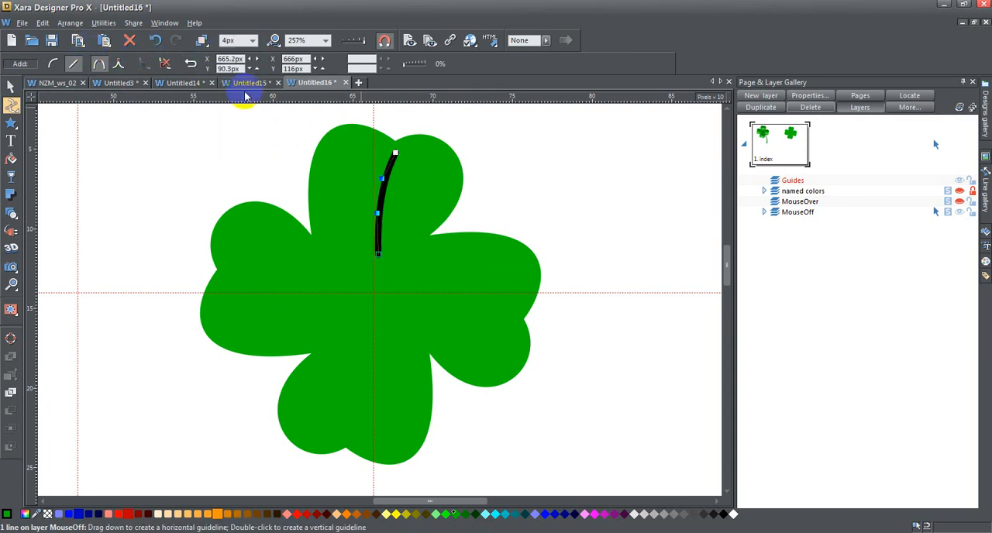
mouse_move(12, 105)
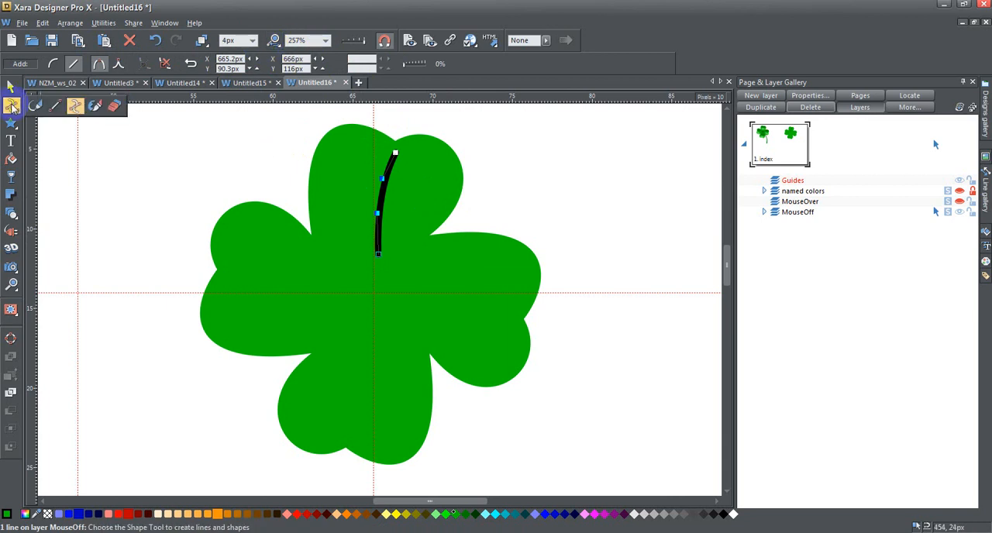
click(53, 106)
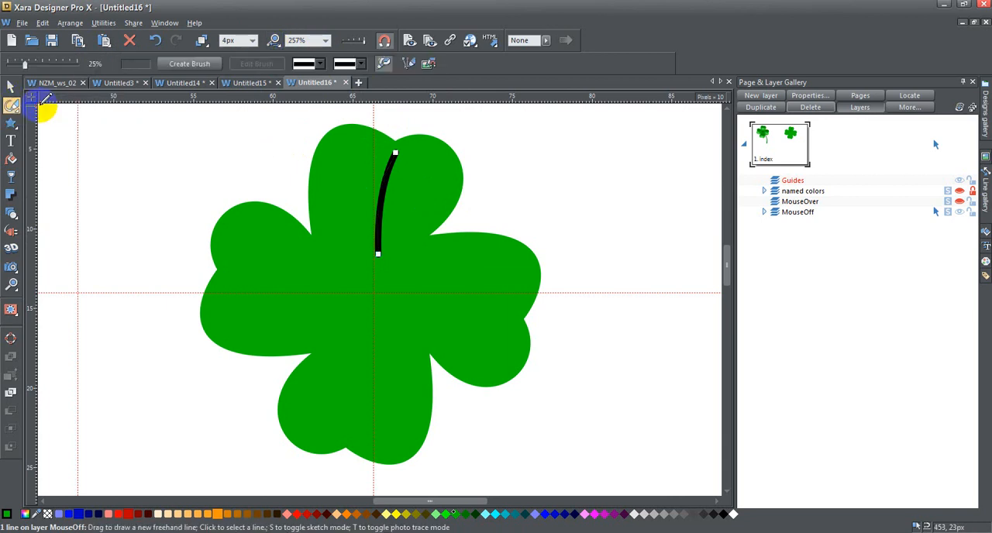
click(361, 64)
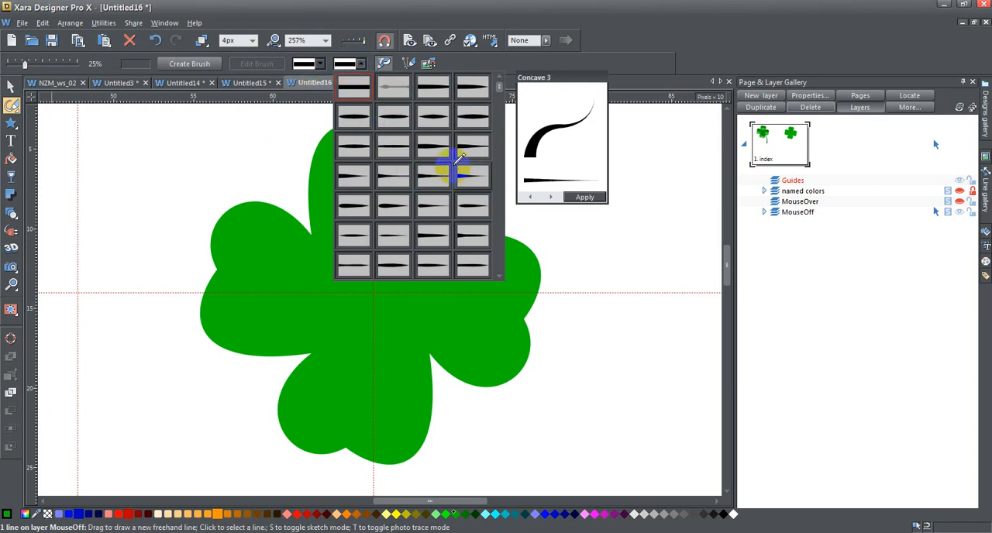
click(440, 116)
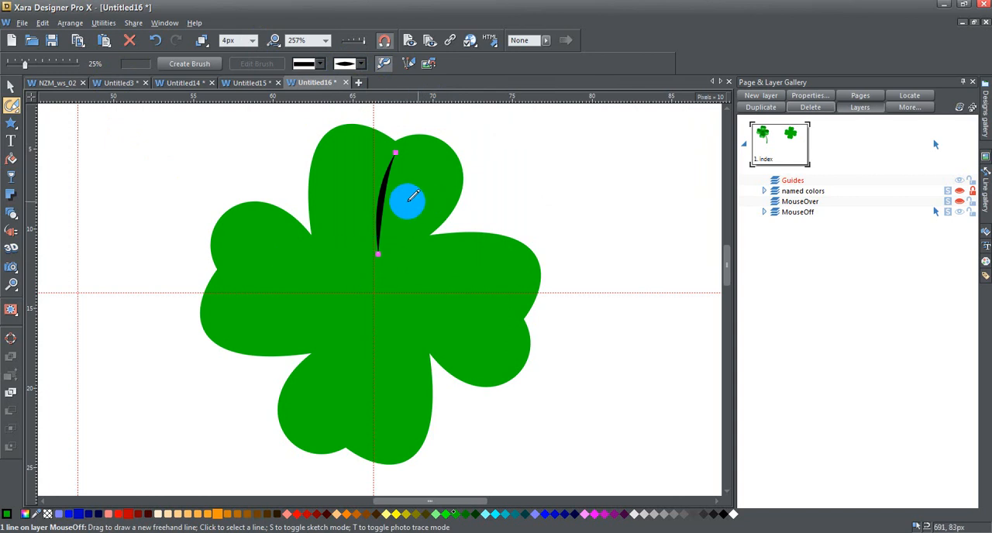
Extend the vein's lower end point towards the clover's centre, to about 665, 122 px.
click(8, 91)
click(12, 106)
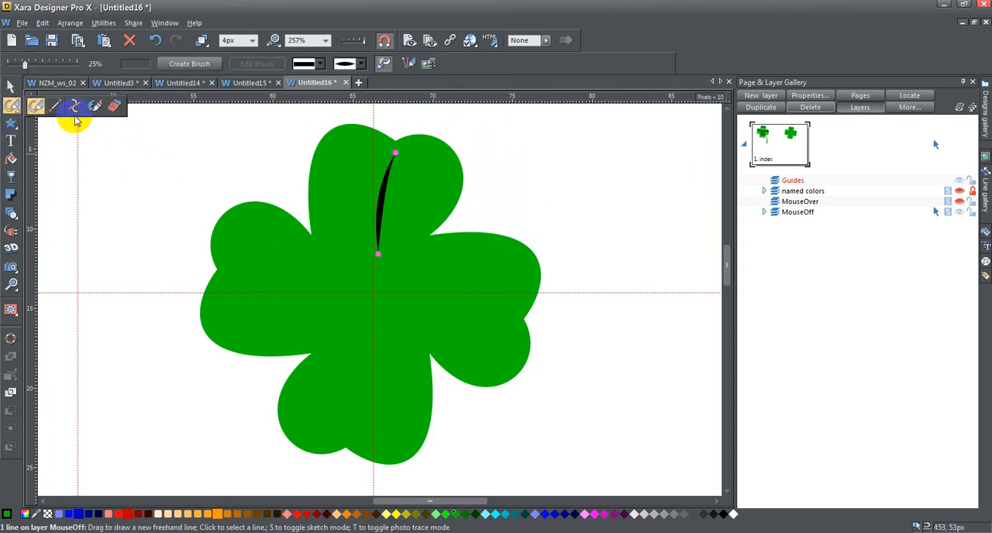
click(78, 110)
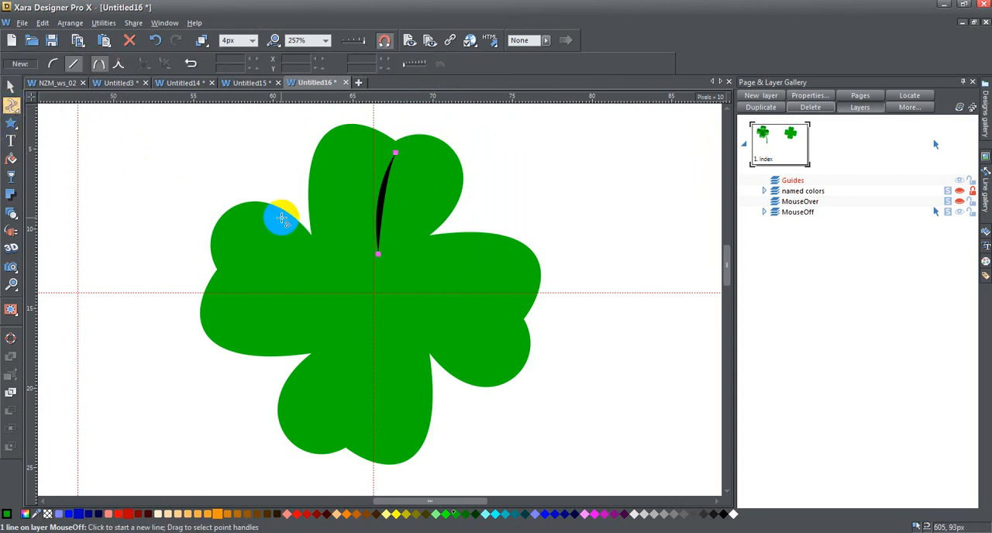
click(377, 255)
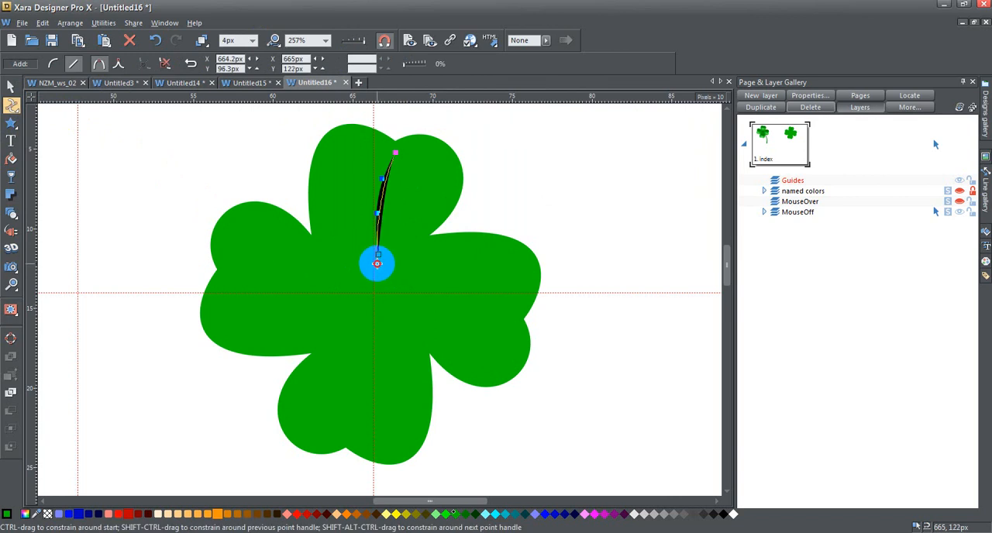
drag(377, 264, 376, 264)
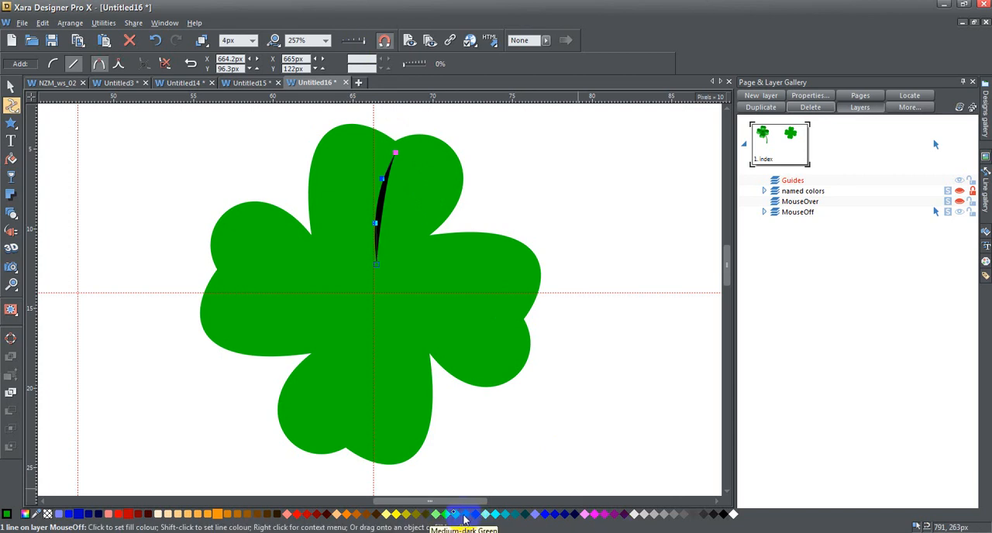
Convert the vein line to a shape with a Medium-dark Green fill and a 1 px feather.
click(70, 22)
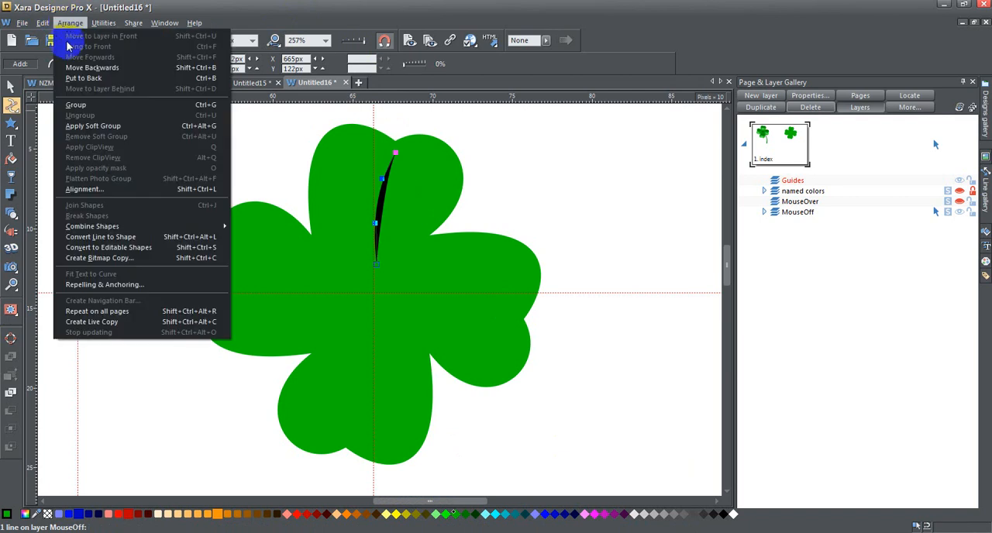
click(140, 240)
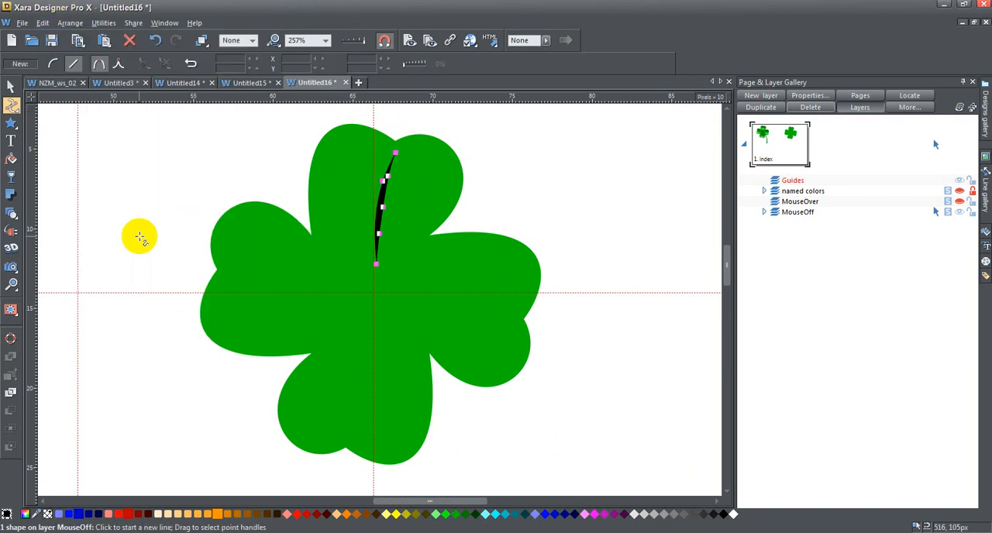
click(465, 514)
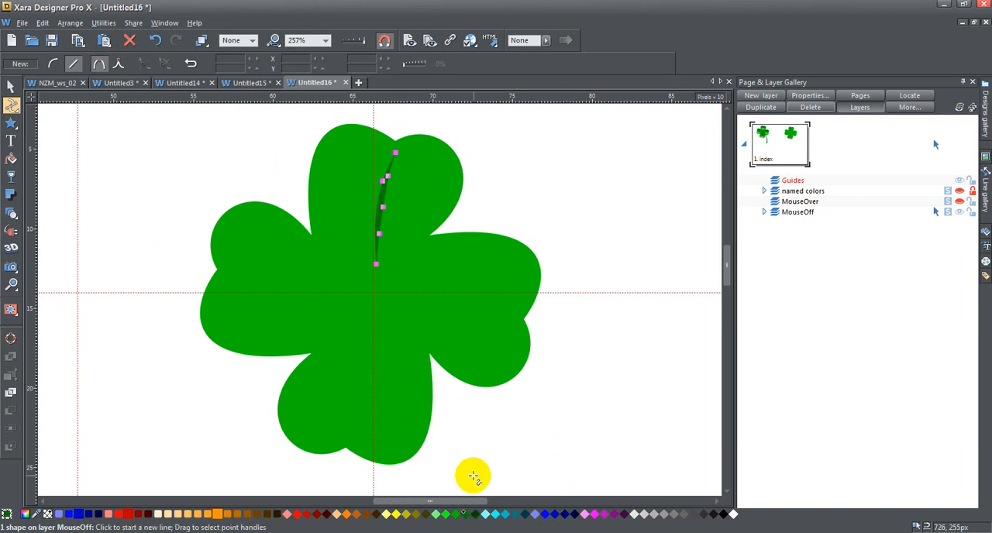
click(547, 41)
drag(549, 52, 552, 56)
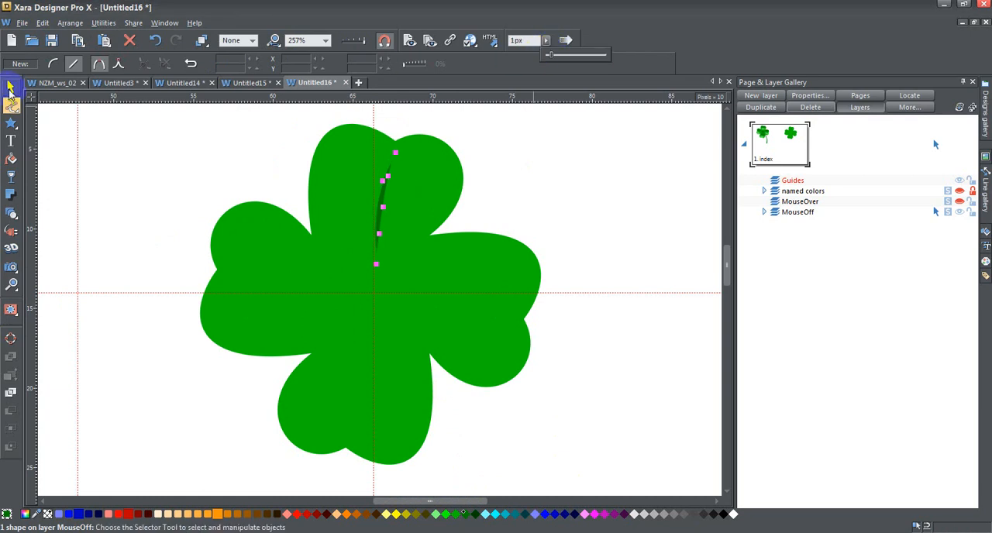
Add a light green copy of the vein, offset 2 px to the left of the dark one.
click(10, 88)
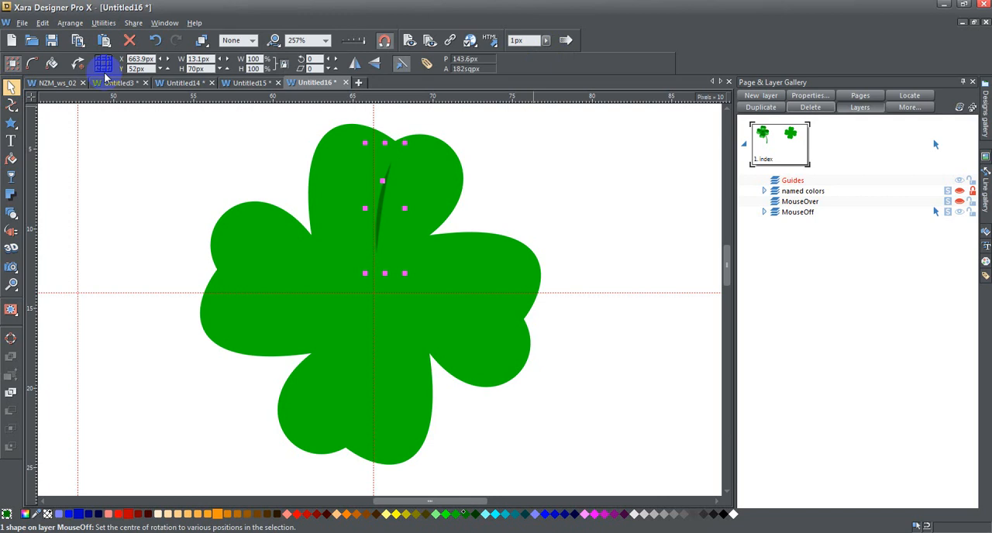
key(Left)
key(Left)
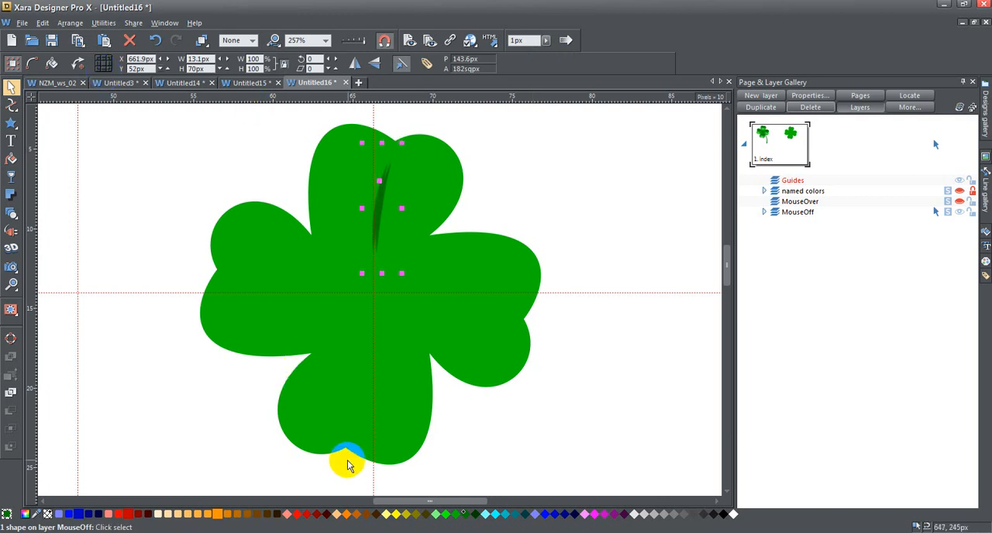
click(437, 515)
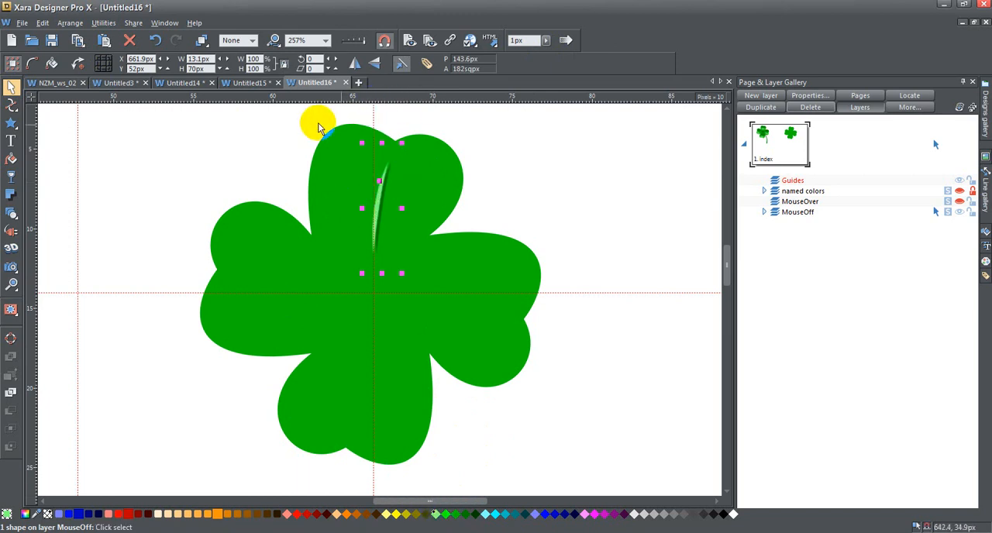
Select both top-leaf vein shapes and place their rotation centre on the guideline crossing at the clover's centre.
drag(318, 115, 462, 282)
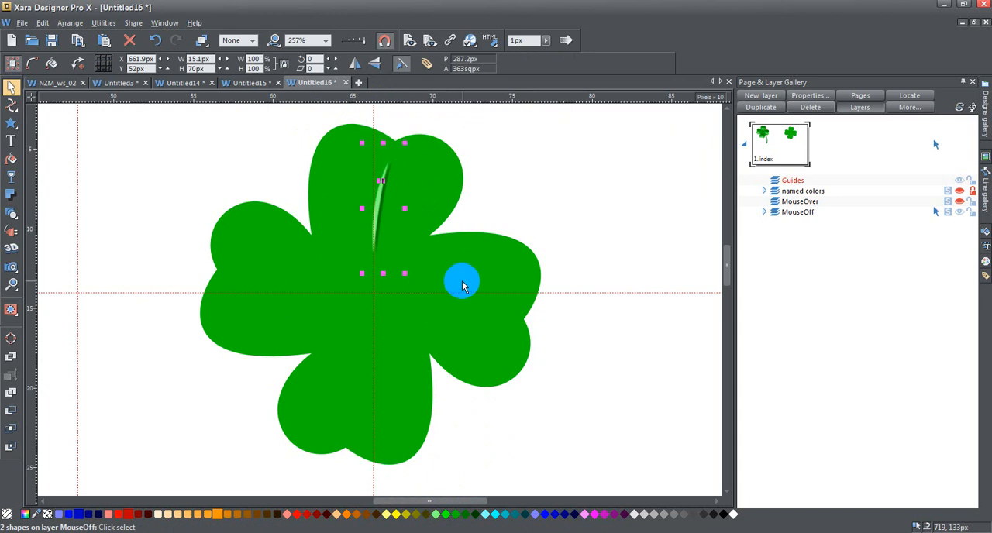
click(80, 67)
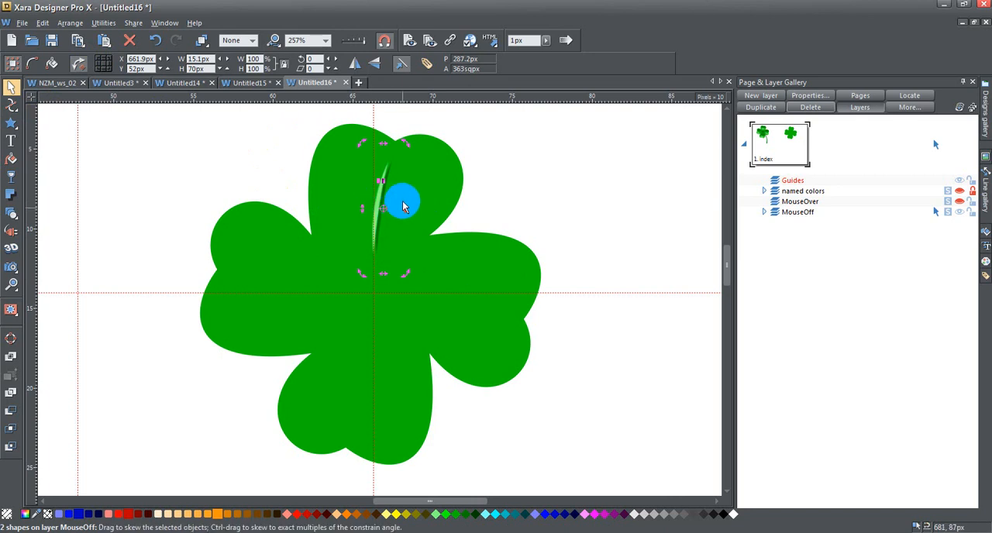
drag(387, 215, 381, 300)
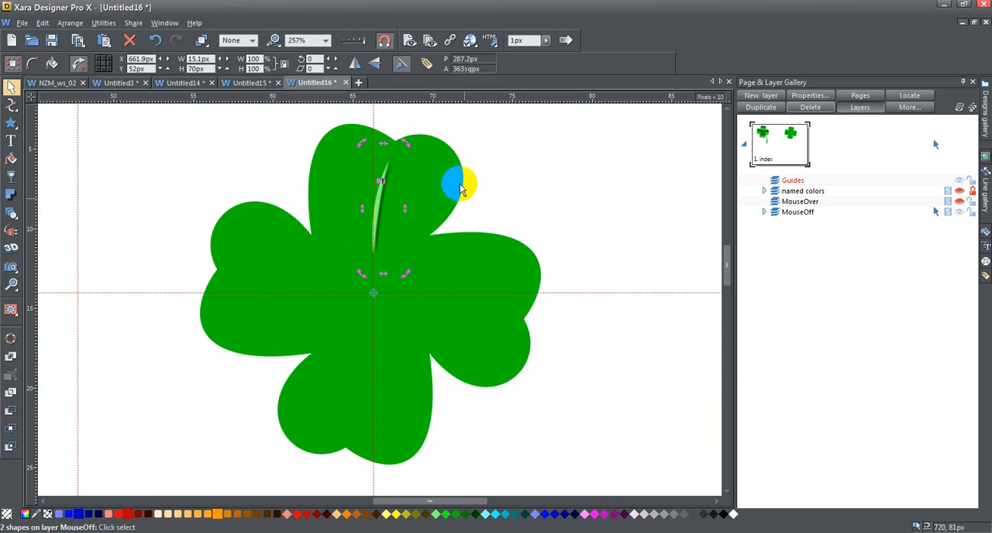
Rotate copies of the vein pair around the clover's centre onto the left, bottom and right leaves.
drag(359, 142, 252, 284)
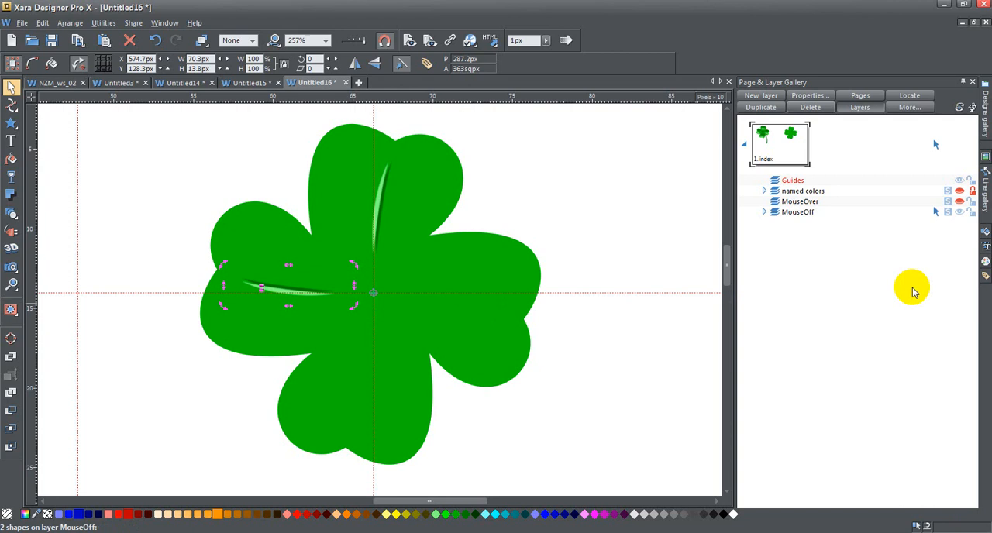
drag(222, 303, 378, 434)
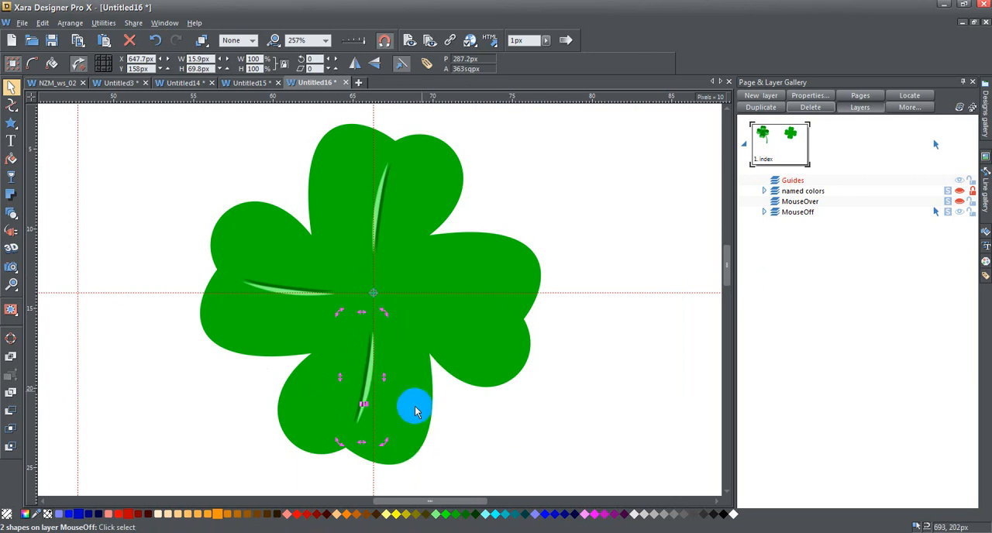
drag(380, 443, 518, 280)
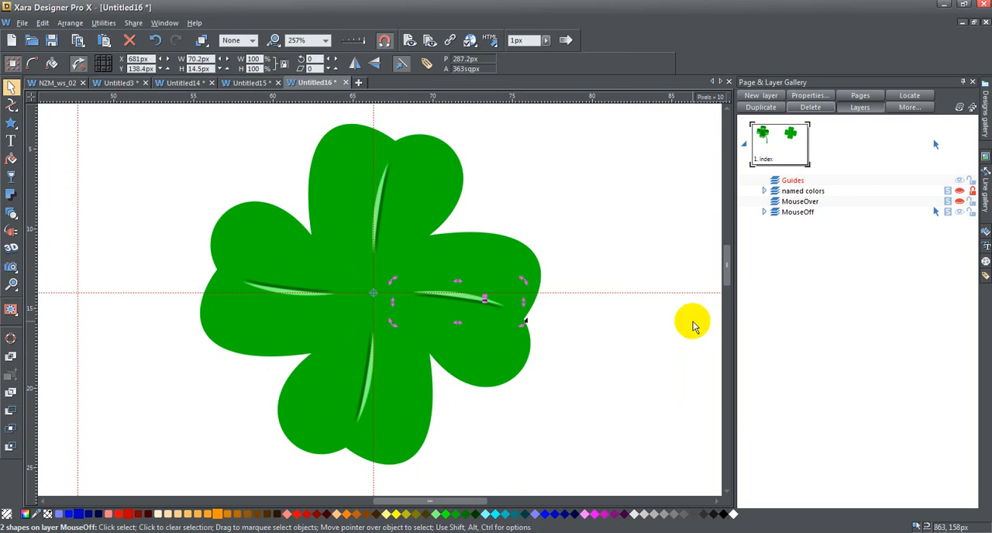
Nudge the left leaf's light vein up to Y 126.3 px, above its dark copy, and lower the pair to Y 127.3 px.
drag(726, 252, 721, 263)
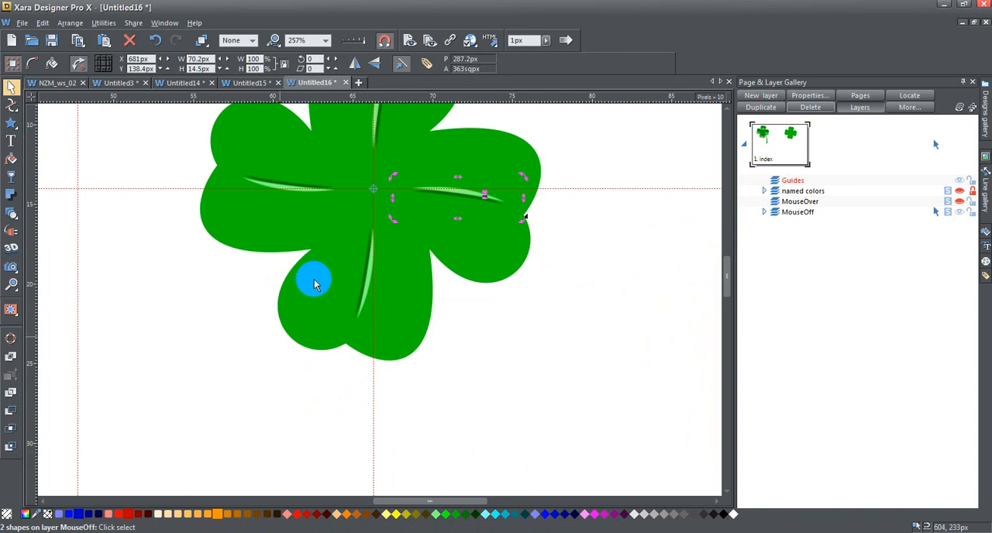
drag(727, 279, 727, 270)
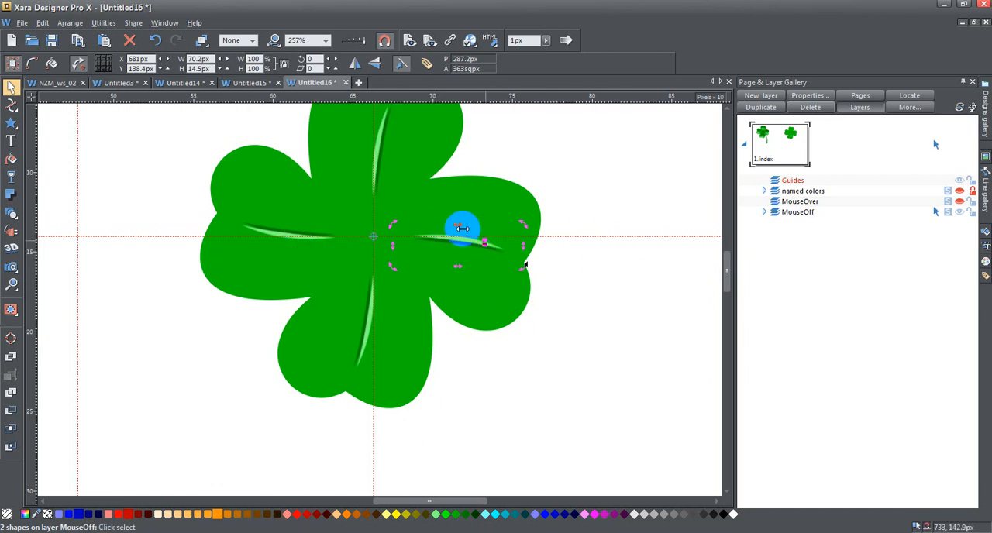
click(261, 231)
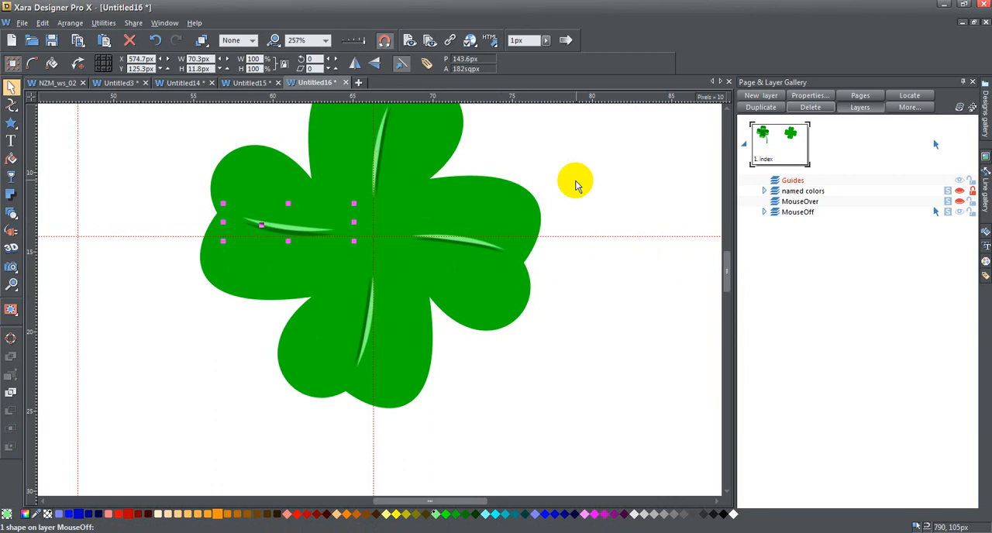
key(Down)
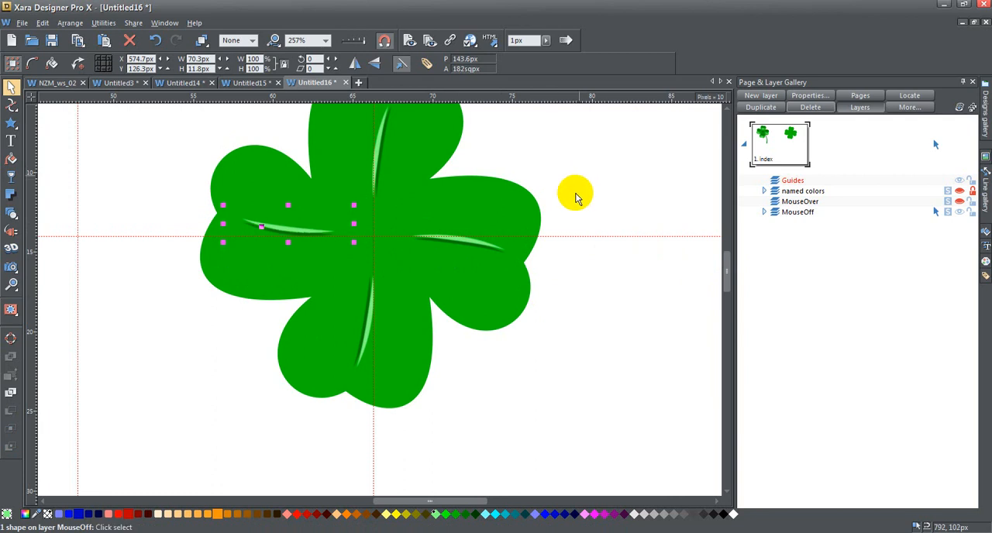
key(Escape)
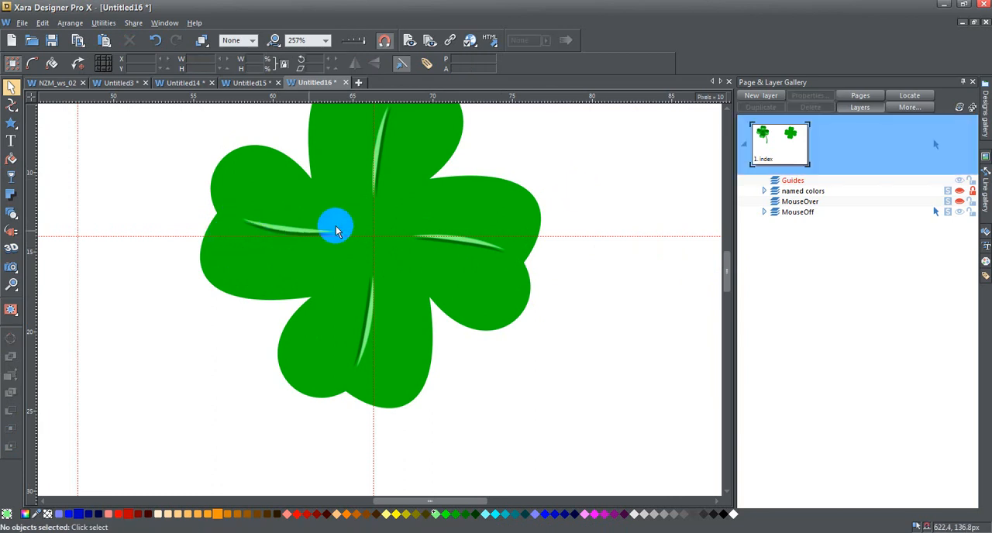
drag(177, 199, 348, 262)
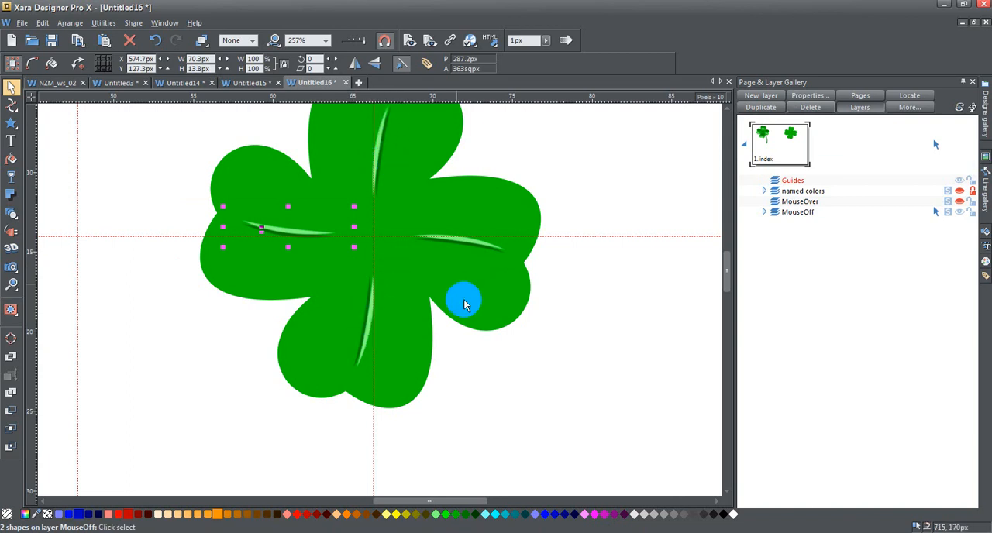
Bring a clone of the plain clover in front of the veins and fill it with light green.
scroll(575, 364, up, 1)
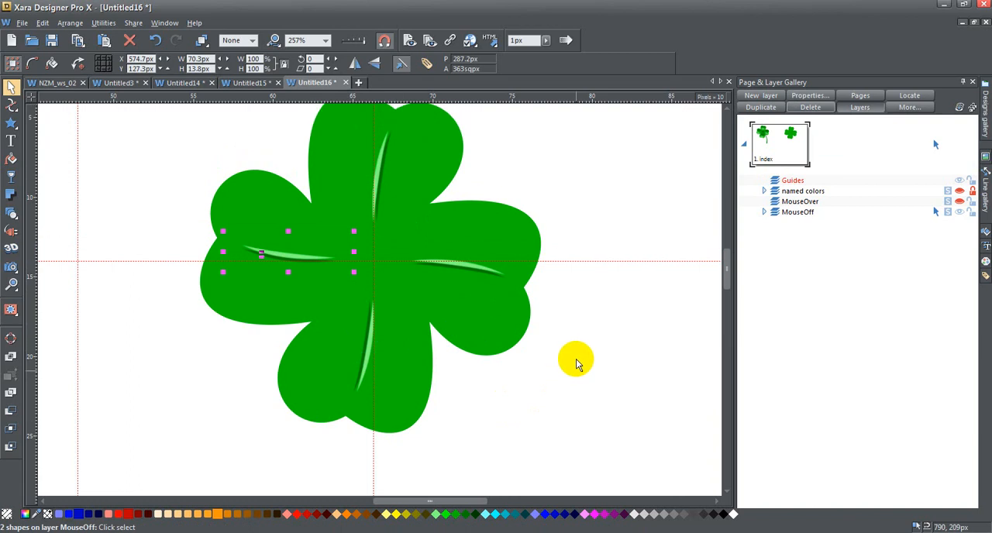
scroll(591, 329, up, 1)
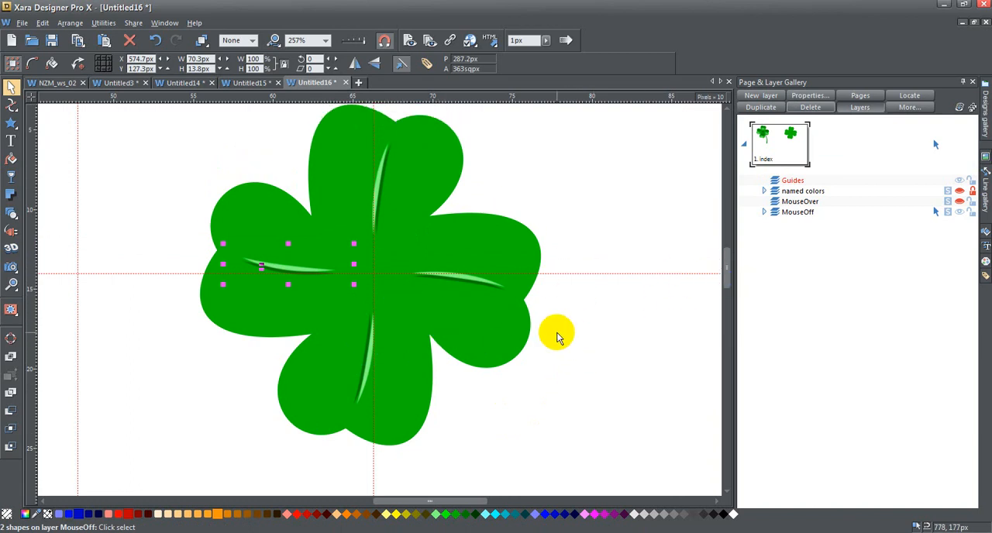
click(446, 326)
click(446, 324)
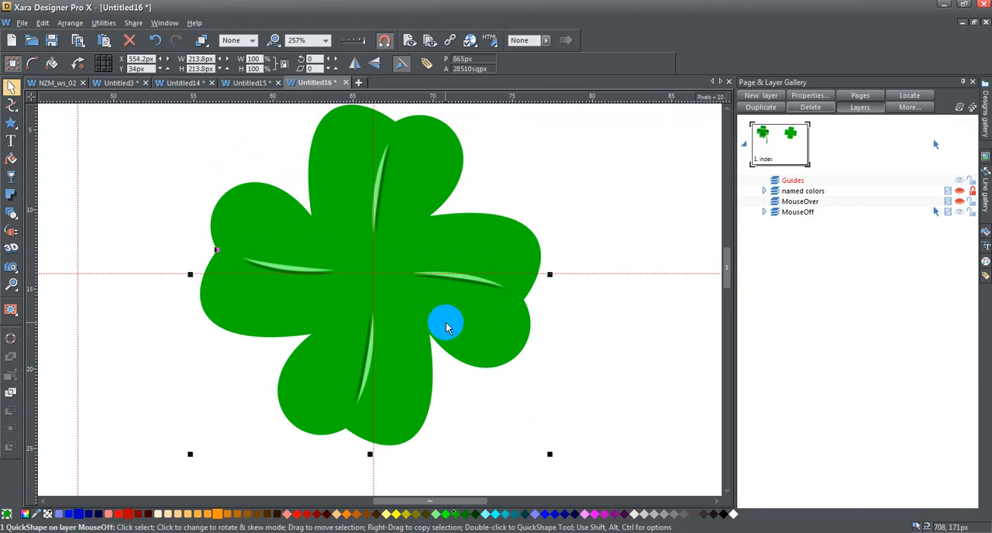
key(ctrl+f)
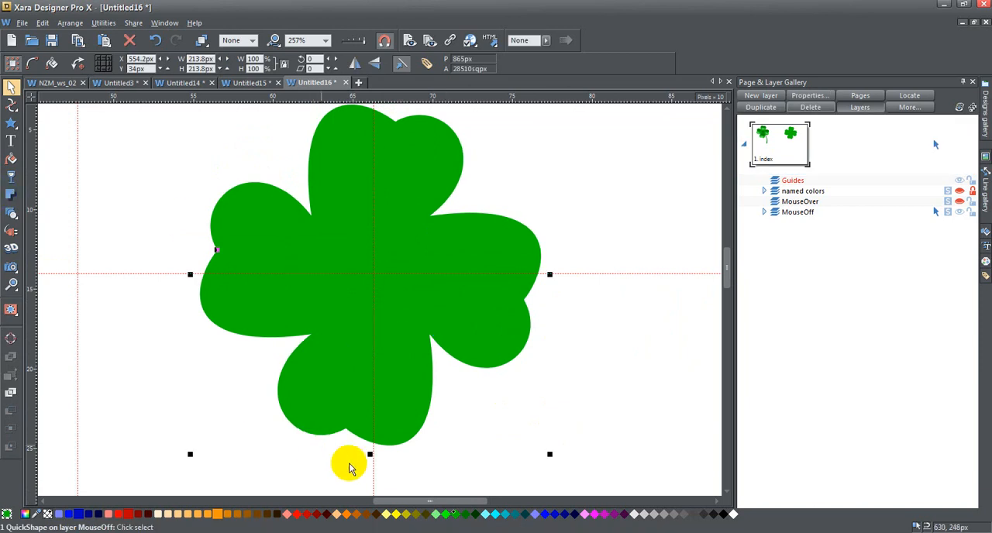
click(436, 514)
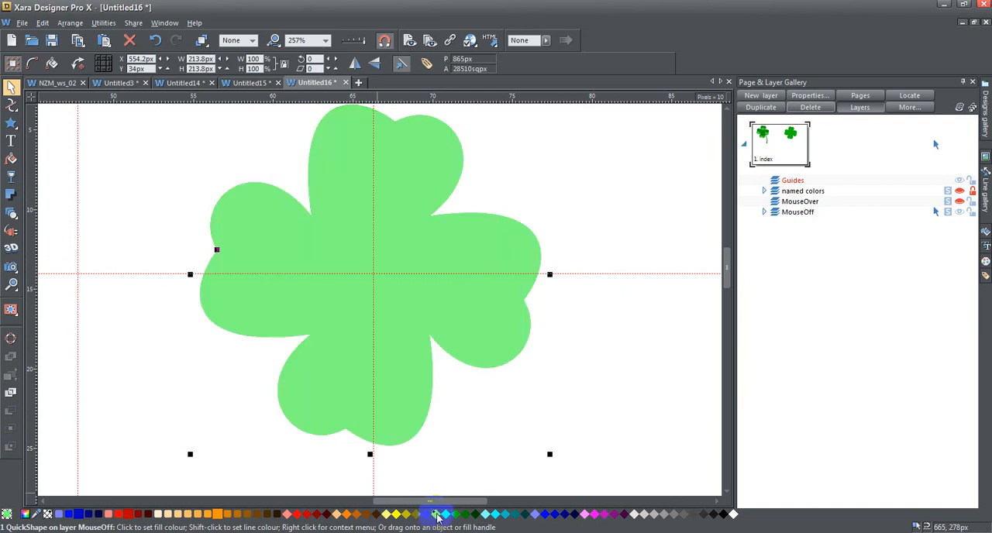
Apply an Elliptical transparency to the light green clover.
click(12, 177)
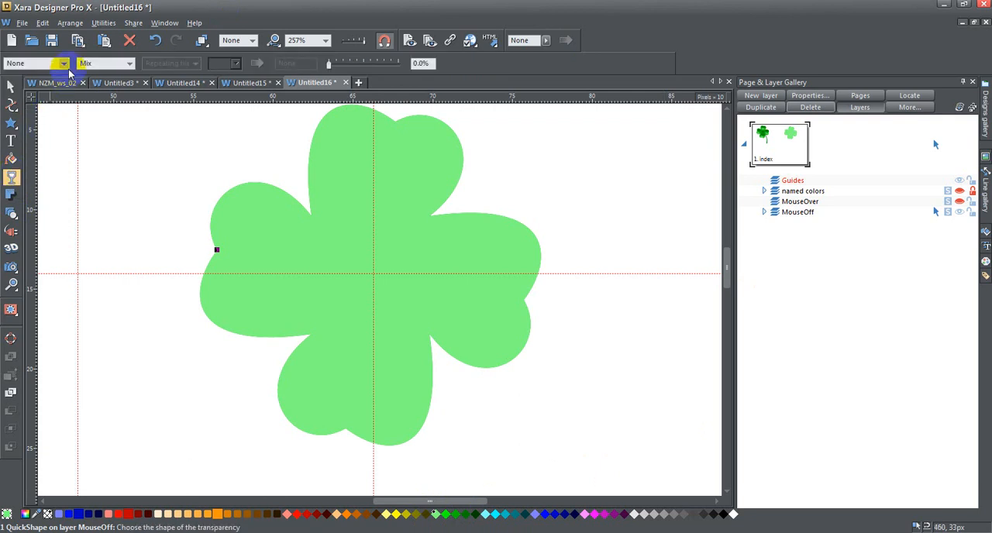
click(66, 64)
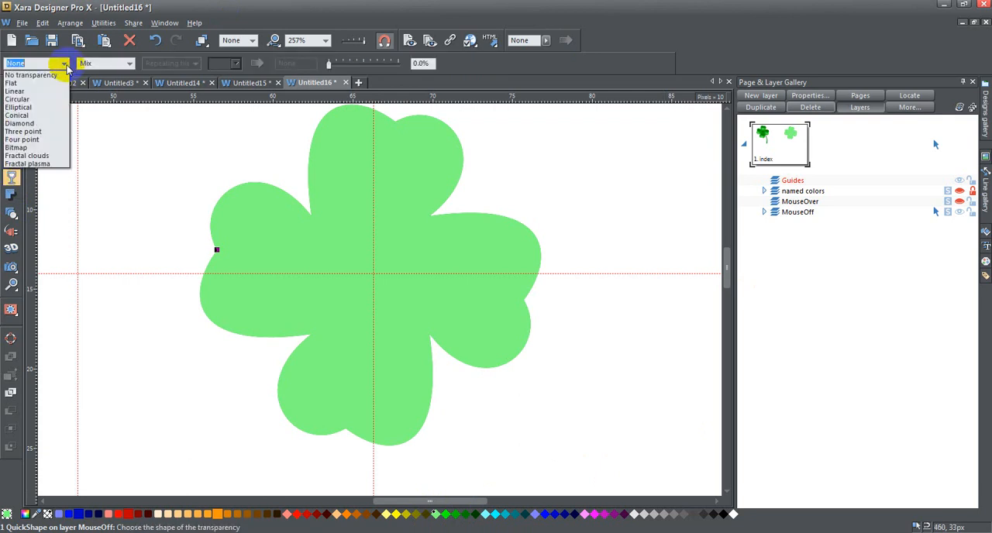
click(45, 108)
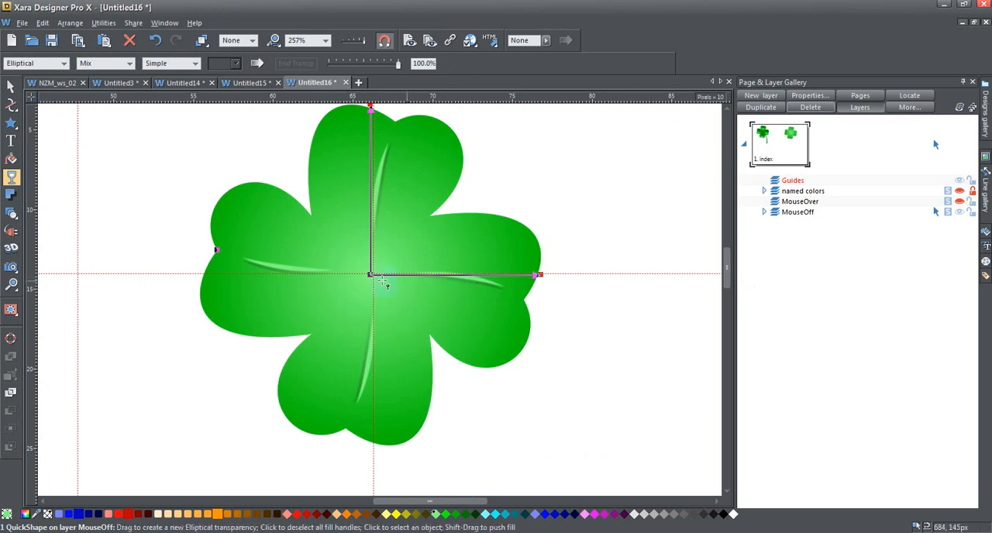
Move, shrink and tilt the elliptical transparency to form a soft highlight on the bottom leaf near its notch.
drag(359, 275, 357, 403)
click(355, 236)
drag(357, 233, 367, 355)
drag(523, 437, 430, 415)
drag(356, 401, 352, 406)
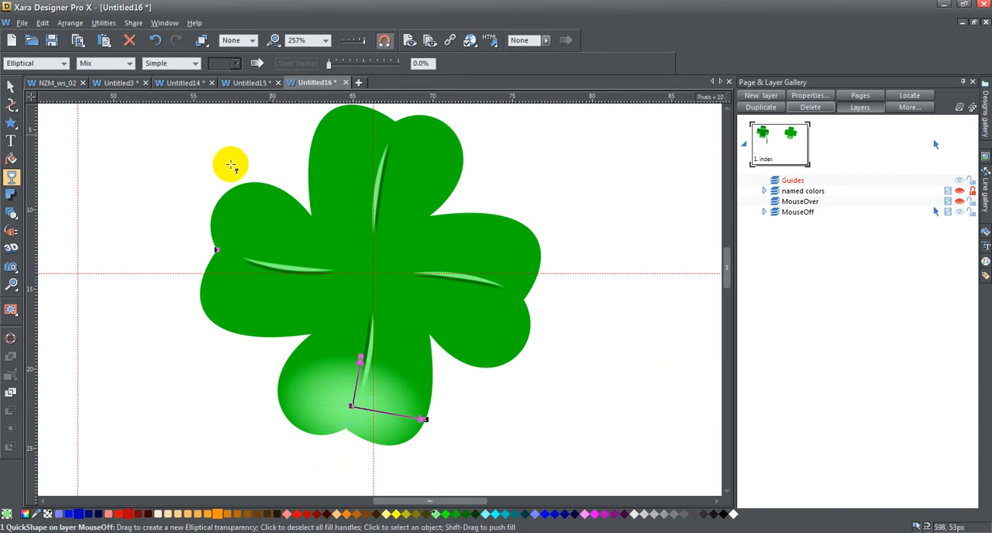
On a clone of the light clover, reposition the elliptical transparency over the top leaf's lower half and tilt it slightly.
drag(351, 403, 373, 194)
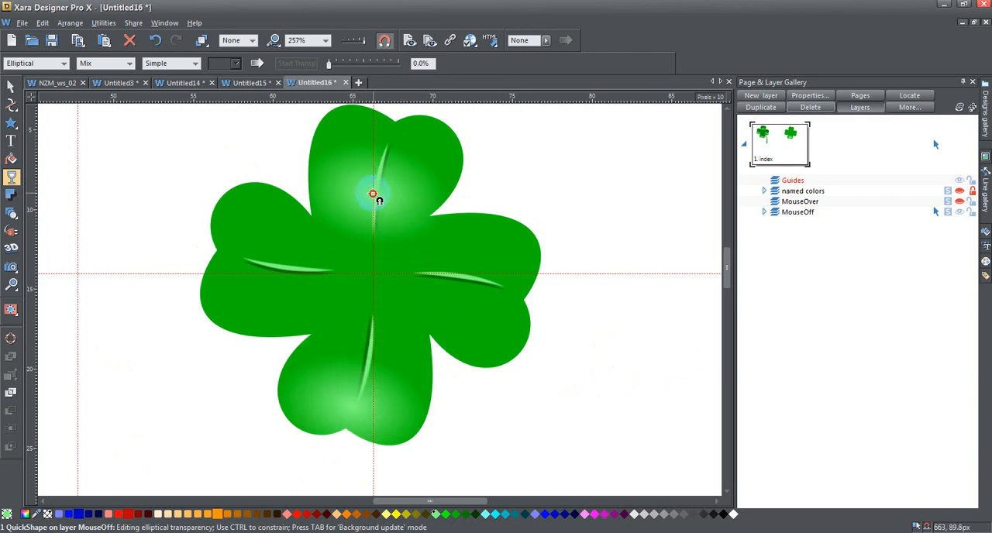
click(447, 204)
drag(446, 205, 444, 198)
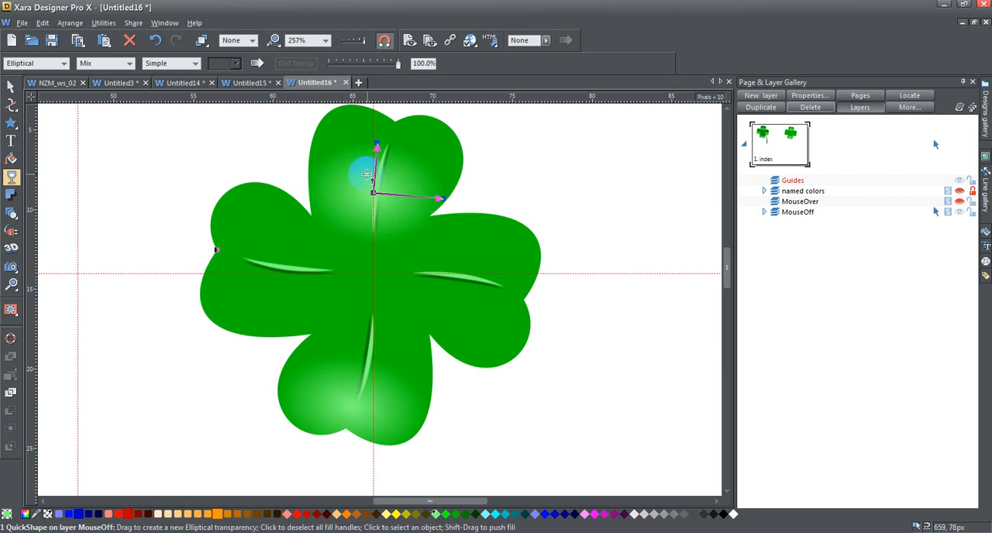
drag(373, 193, 375, 200)
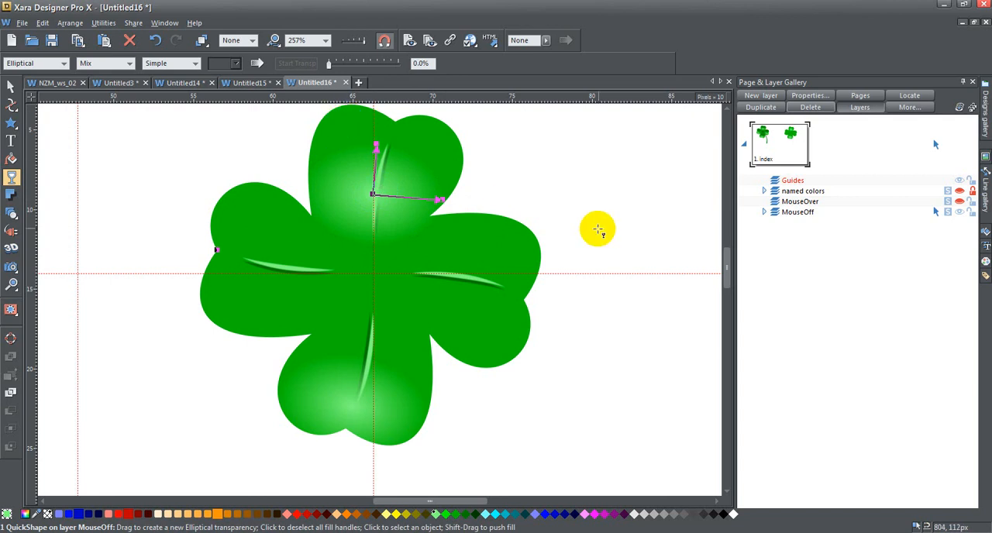
On another clone of the light clover, fit the elliptical transparency to the left leaf's lower lobe as a tilted highlight.
drag(373, 194, 256, 306)
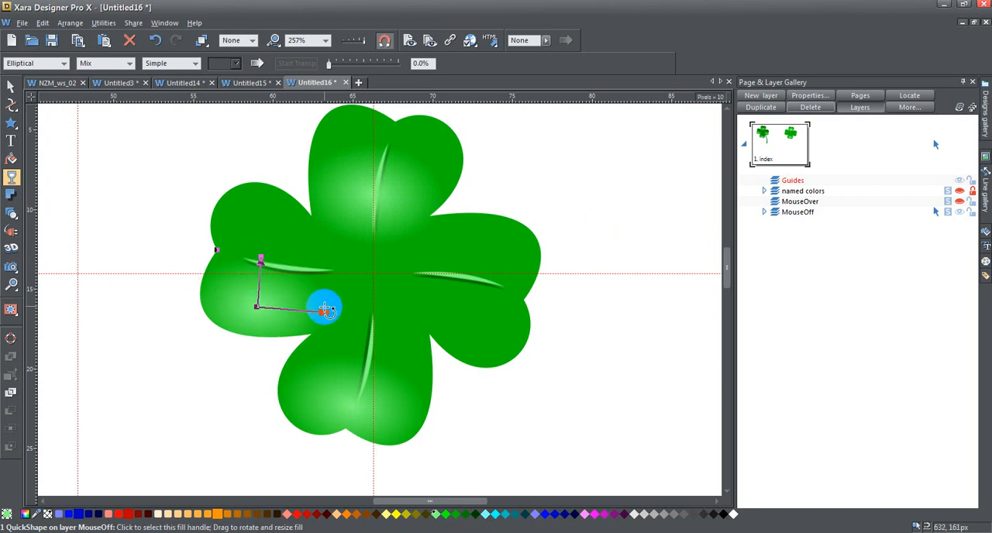
mouse_move(326, 314)
mouse_down()
mouse_move(329, 324)
mouse_move(322, 318)
mouse_up()
click(291, 268)
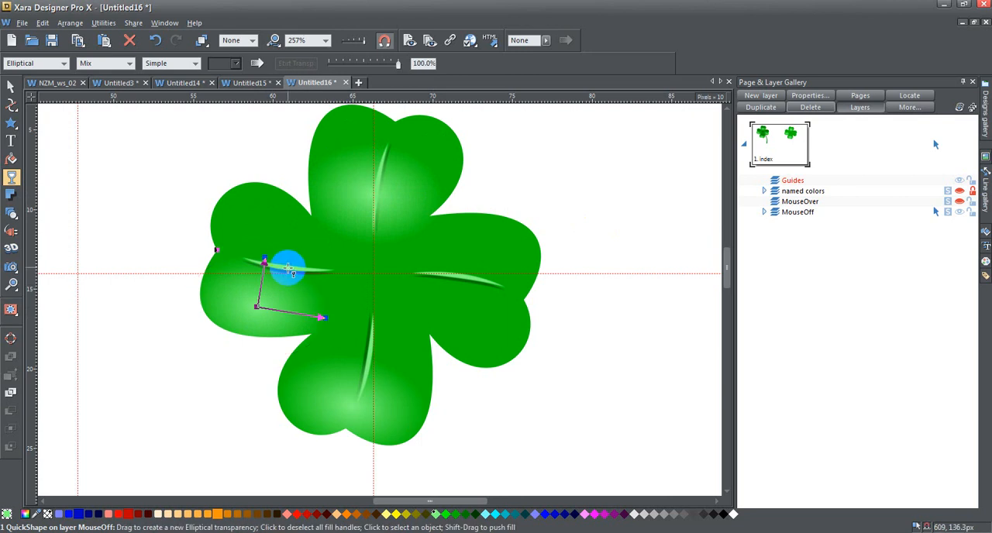
drag(264, 258, 265, 262)
drag(264, 314, 259, 316)
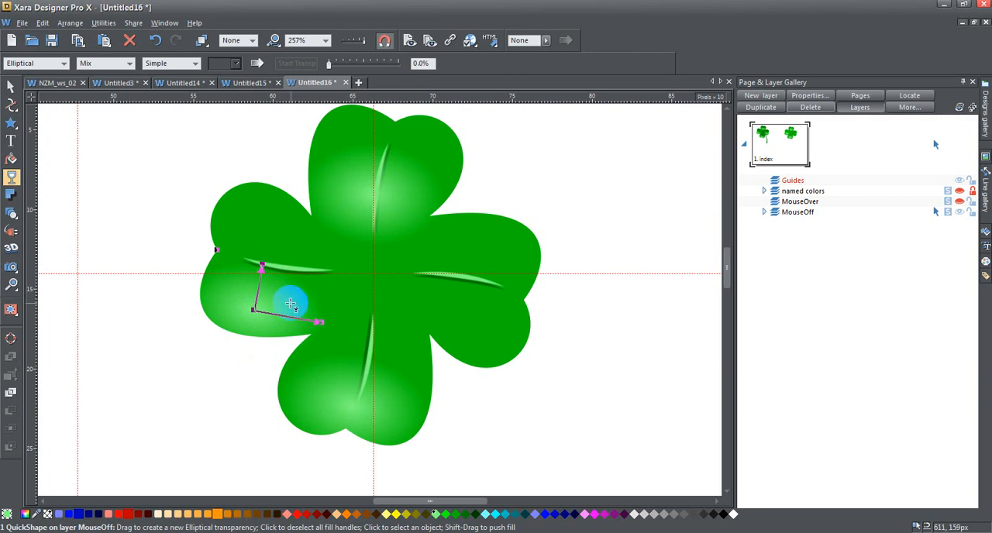
On a further clone of the light clover, fit the elliptical transparency to the right leaf's lower lobe as a tilted highlight.
drag(253, 311, 475, 324)
drag(538, 337, 538, 342)
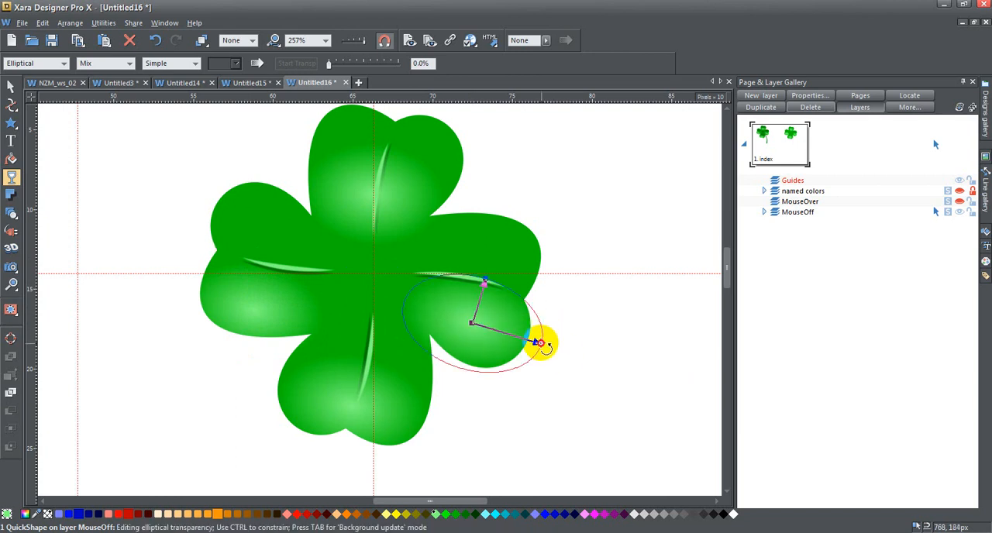
drag(477, 331, 474, 326)
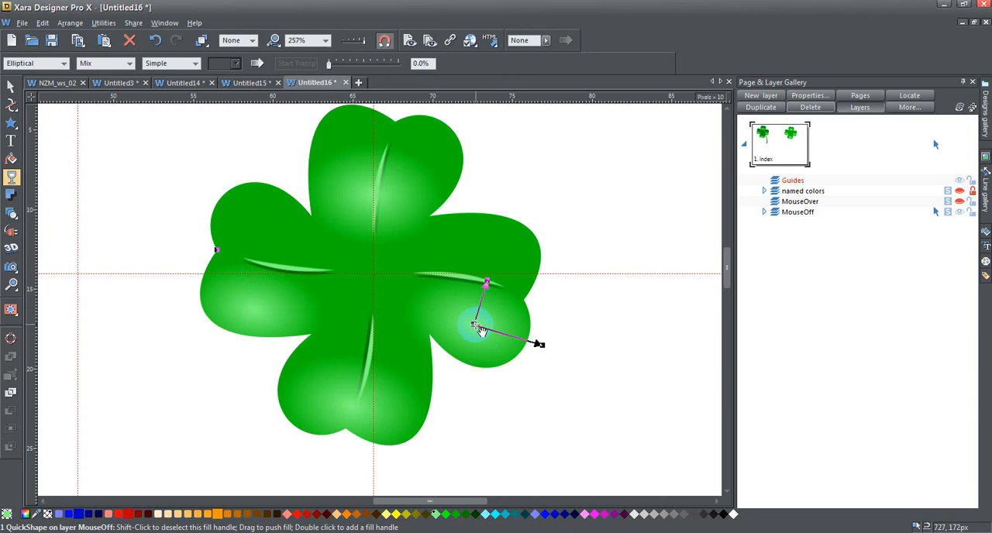
Recolour a clone Medium-dark Green and place its elliptical transparency on the right leaf's upper lobe as a slightly tilted shadow.
click(465, 516)
drag(481, 329, 493, 258)
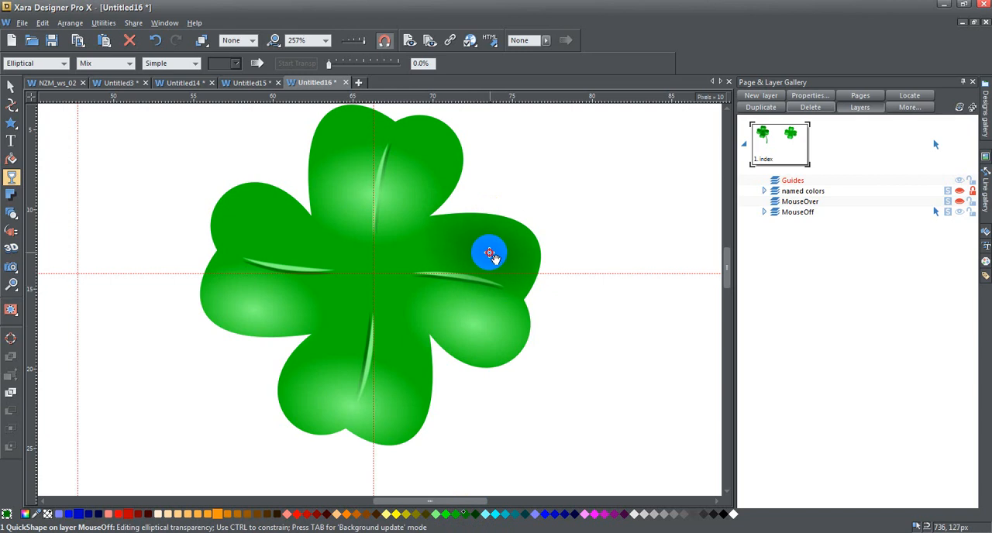
drag(565, 264, 564, 262)
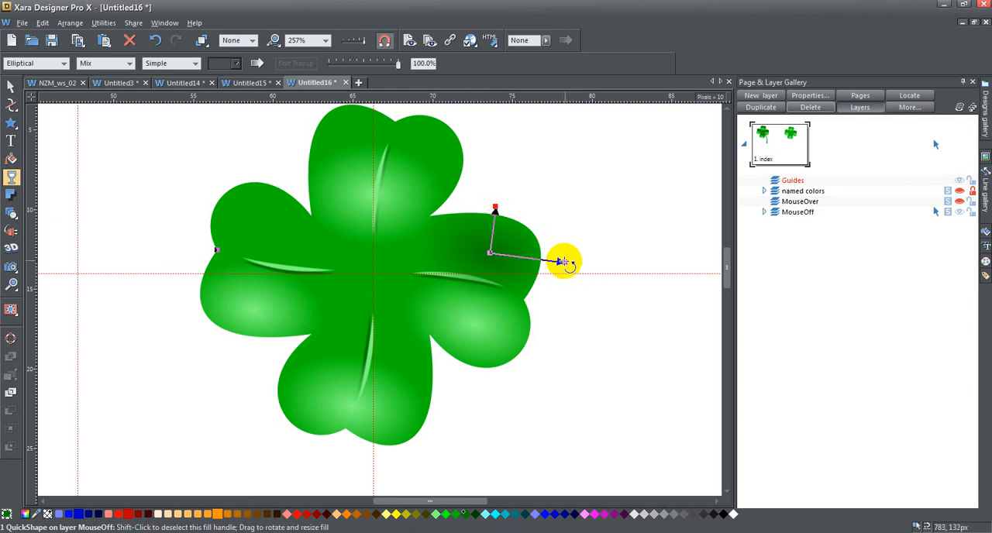
Place tilted elliptical shadows from dark green clones on the top leaf near its notch, the left leaf's upper lobe and the bottom leaf's inner part.
drag(491, 251, 388, 147)
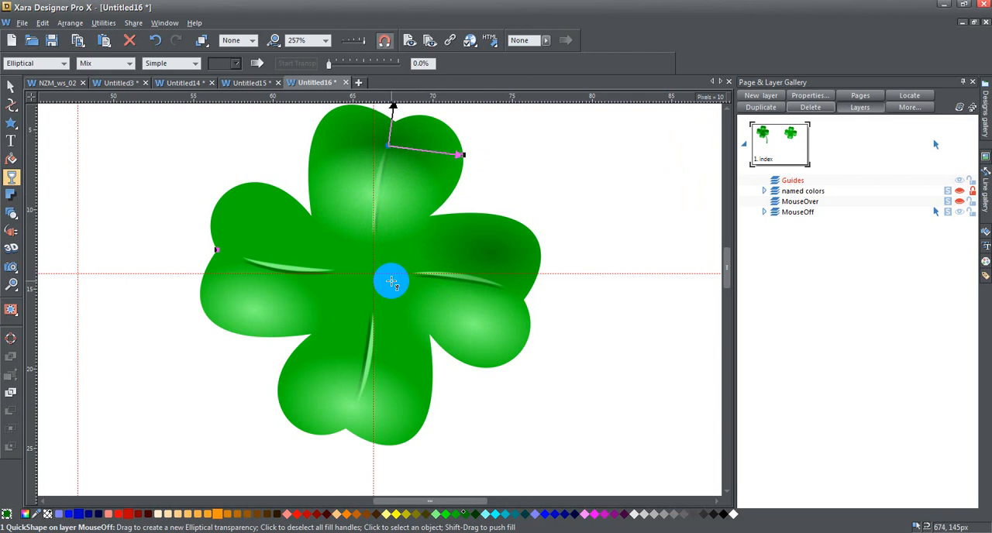
mouse_move(389, 144)
mouse_down()
mouse_move(246, 248)
mouse_move(271, 232)
mouse_move(349, 255)
mouse_move(344, 243)
mouse_move(346, 255)
mouse_move(265, 237)
mouse_move(268, 225)
mouse_up()
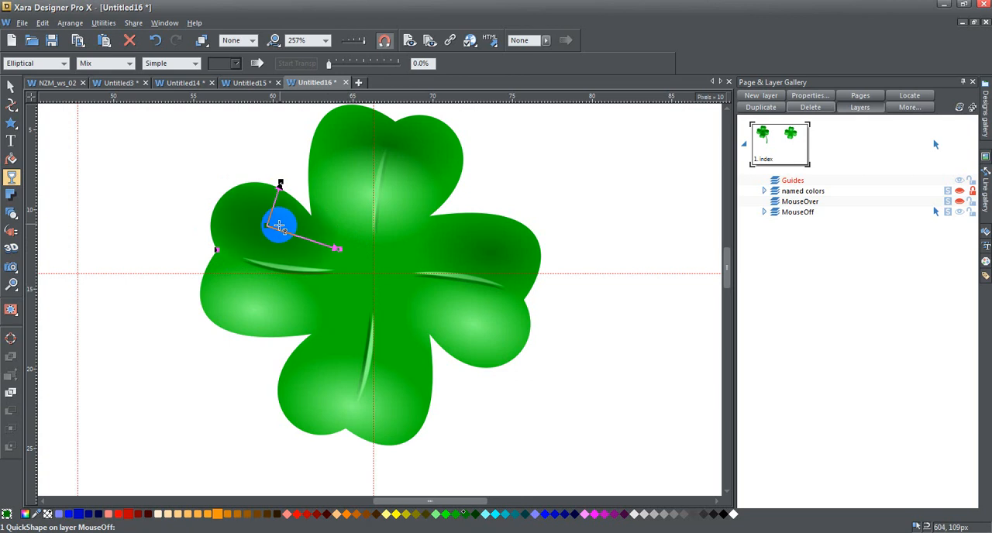
mouse_move(263, 226)
mouse_down()
mouse_move(396, 336)
mouse_move(361, 338)
mouse_move(377, 349)
mouse_up()
drag(449, 372, 446, 362)
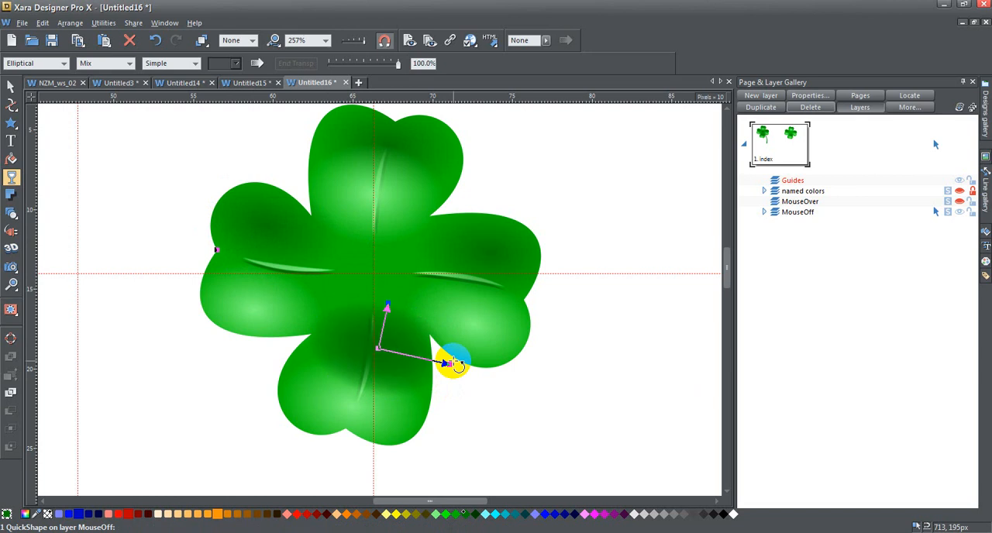
On another dark green clone, centre the elliptical transparency where the four leaves meet and shrink it to a small dark spot.
drag(379, 349, 372, 282)
mouse_move(435, 293)
mouse_down()
mouse_move(361, 282)
mouse_move(370, 278)
mouse_up()
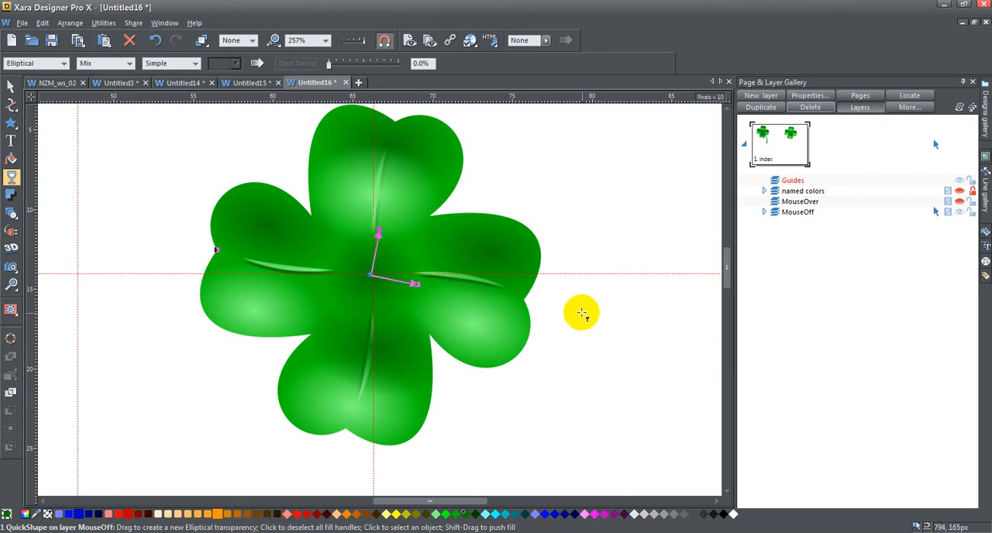
mouse_move(416, 283)
mouse_down()
mouse_move(400, 284)
mouse_move(388, 230)
mouse_move(377, 228)
mouse_move(395, 283)
mouse_move(382, 244)
mouse_move(405, 285)
mouse_up()
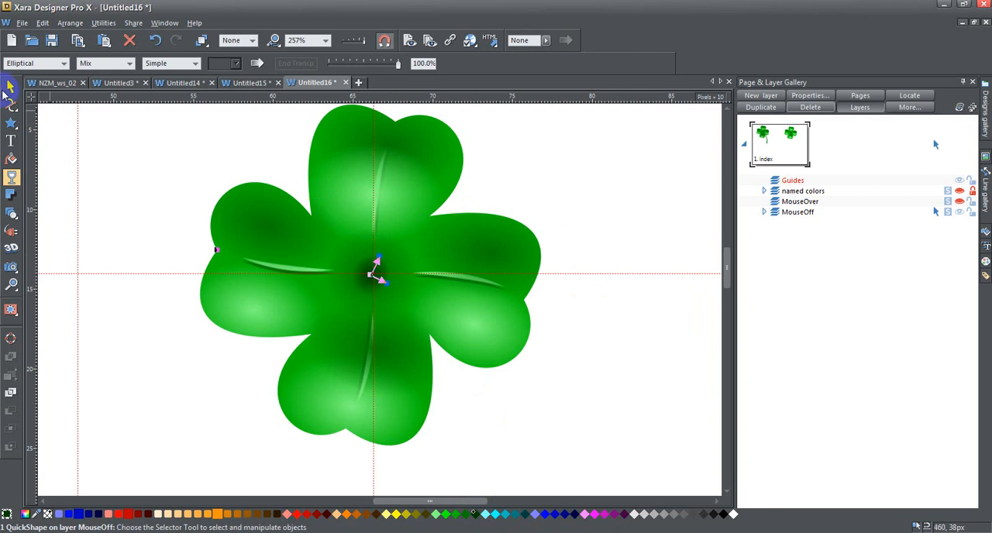
click(9, 87)
click(146, 168)
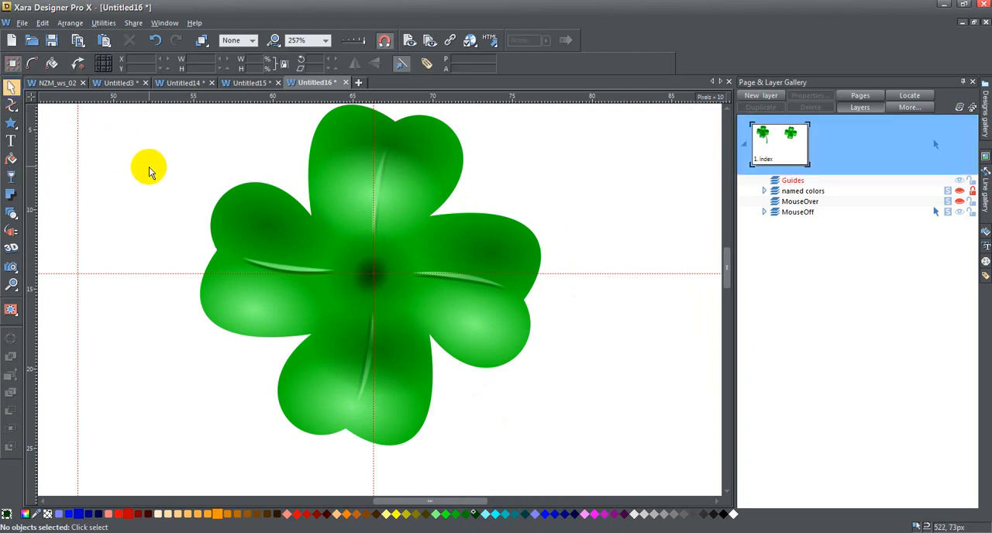
Apply a Flat transparency of 50% to the light part of the left leaf's vein.
click(301, 327)
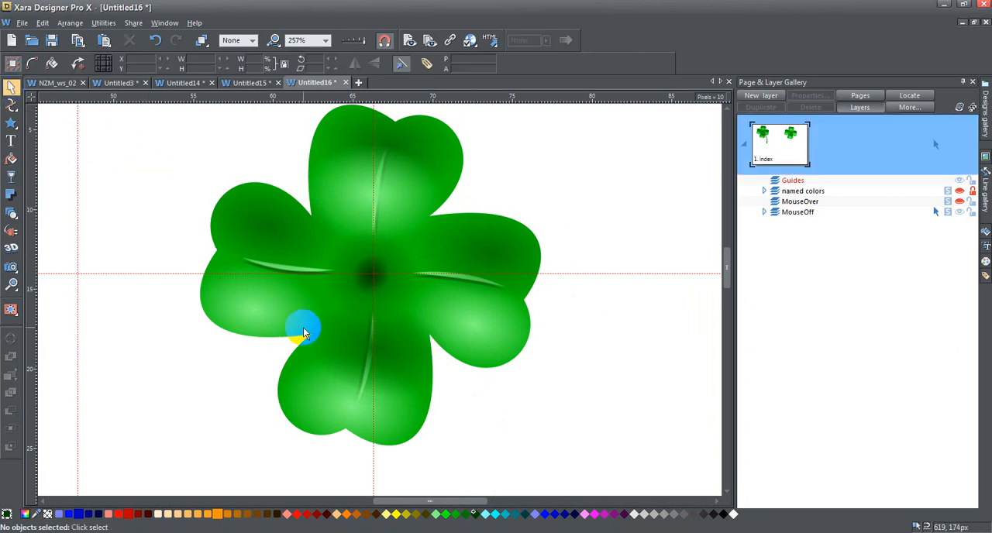
alt+click(286, 261)
alt+click(286, 262)
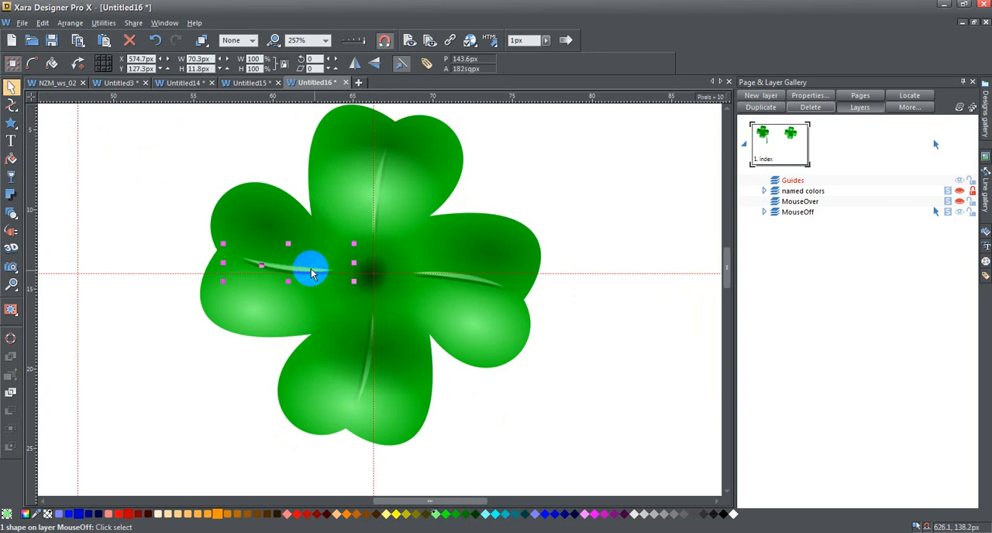
click(11, 177)
click(61, 62)
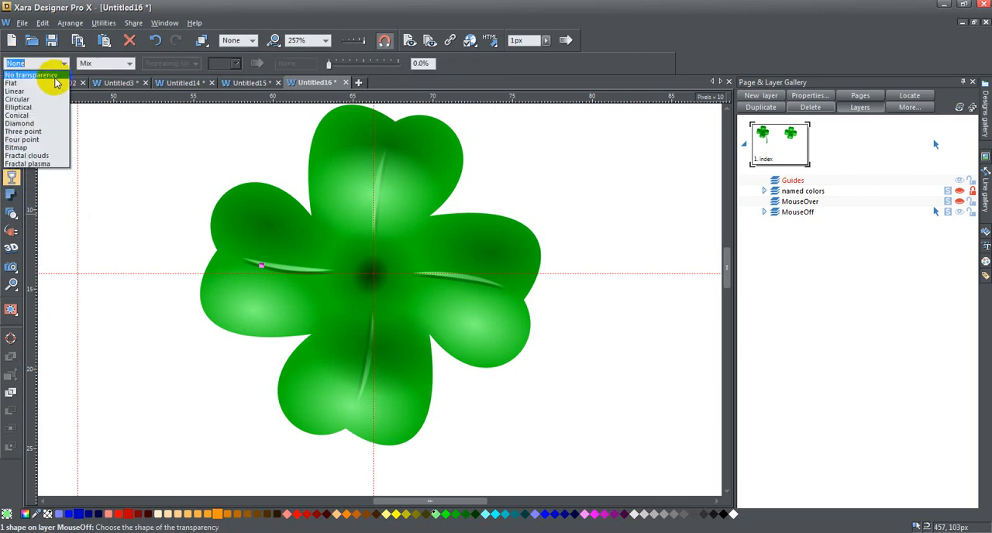
click(56, 84)
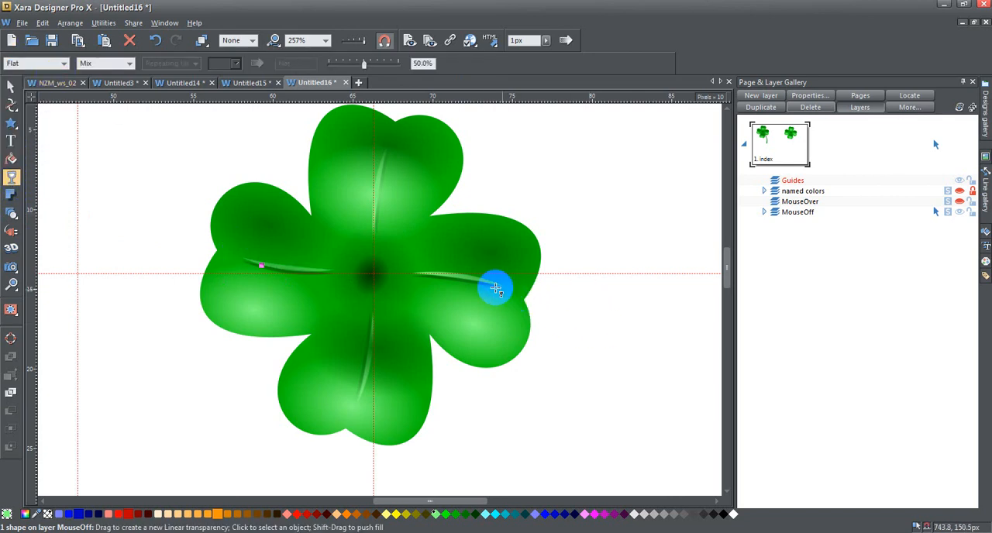
Apply a Flat transparency of 50% to the light part of the right leaf's vein, and clear the selection.
click(11, 86)
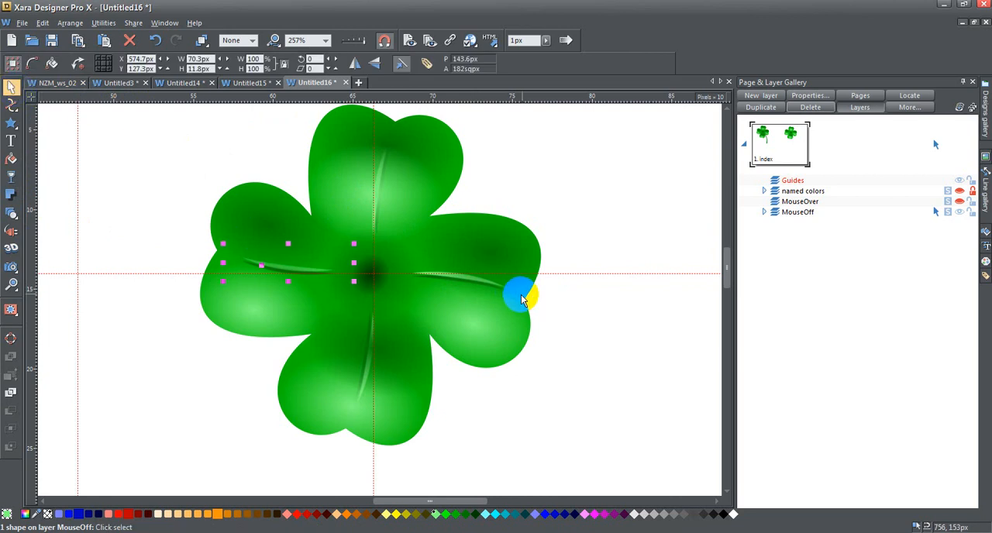
alt+click(476, 273)
click(476, 273)
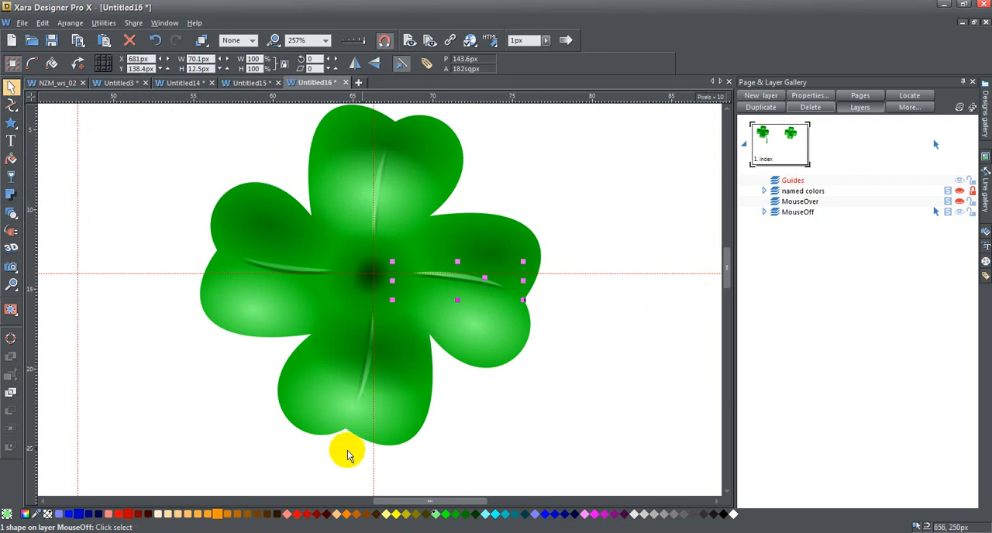
click(11, 176)
click(63, 65)
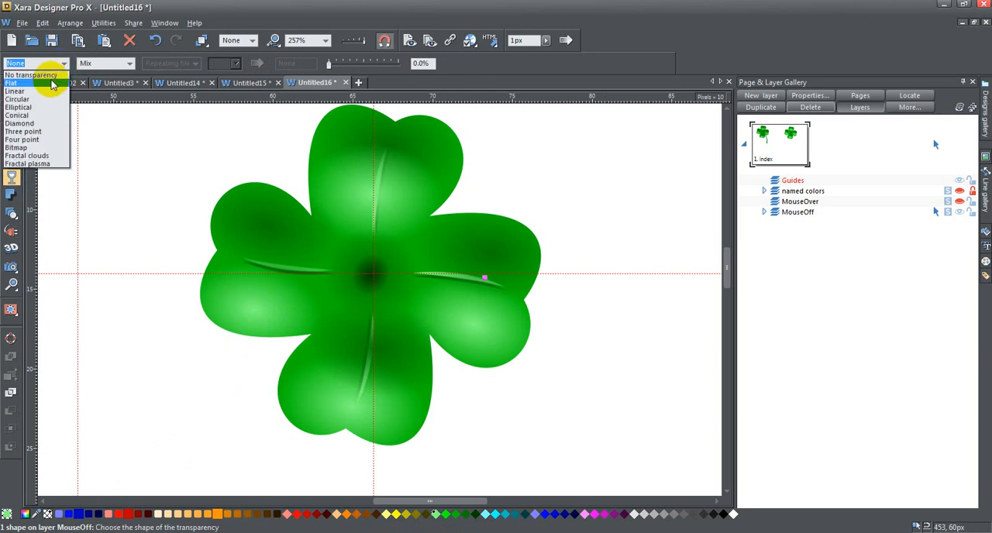
click(51, 83)
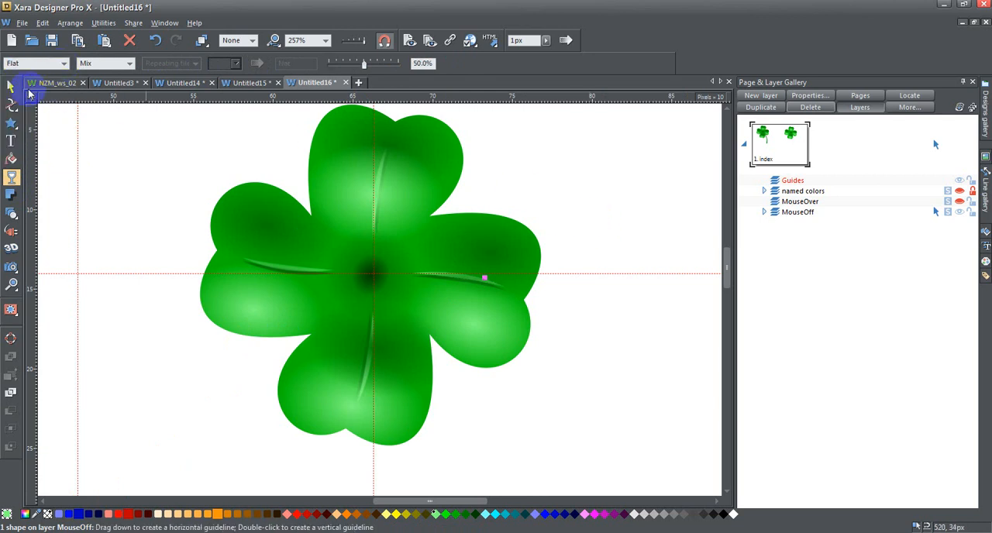
click(11, 87)
click(205, 193)
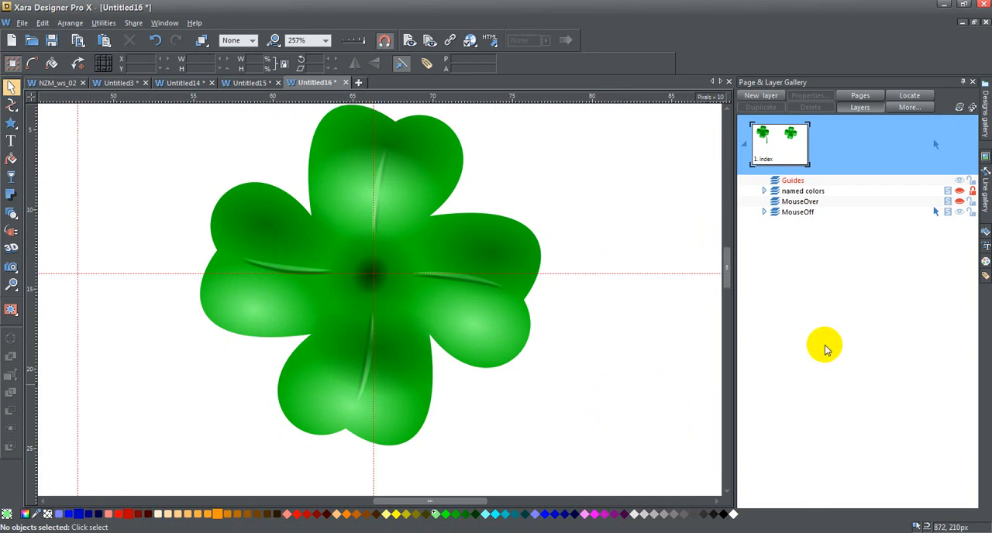
Draw a stem line from the clover's centre to a point below the leaves and bend it into a curve bulging to the right.
scroll(682, 303, down, 2)
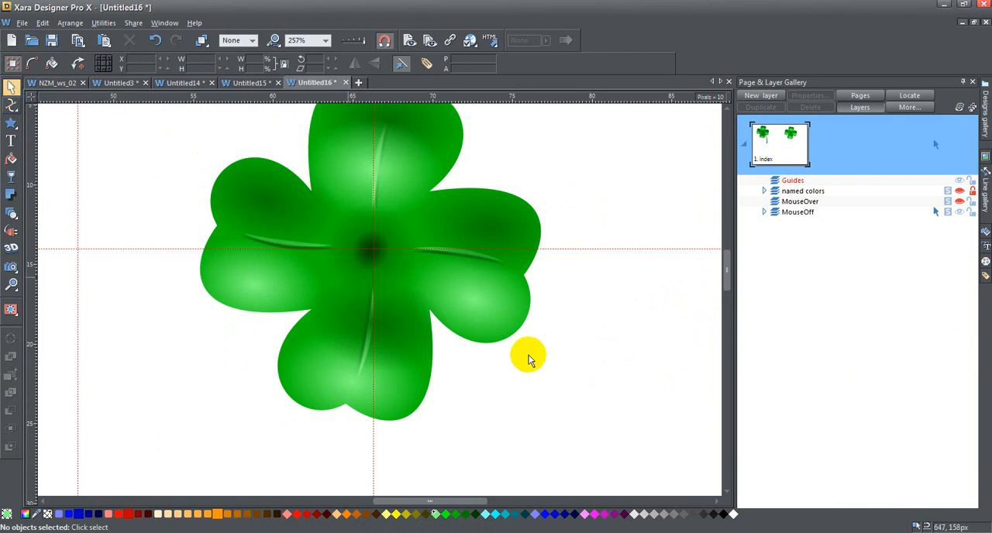
mouse_move(12, 131)
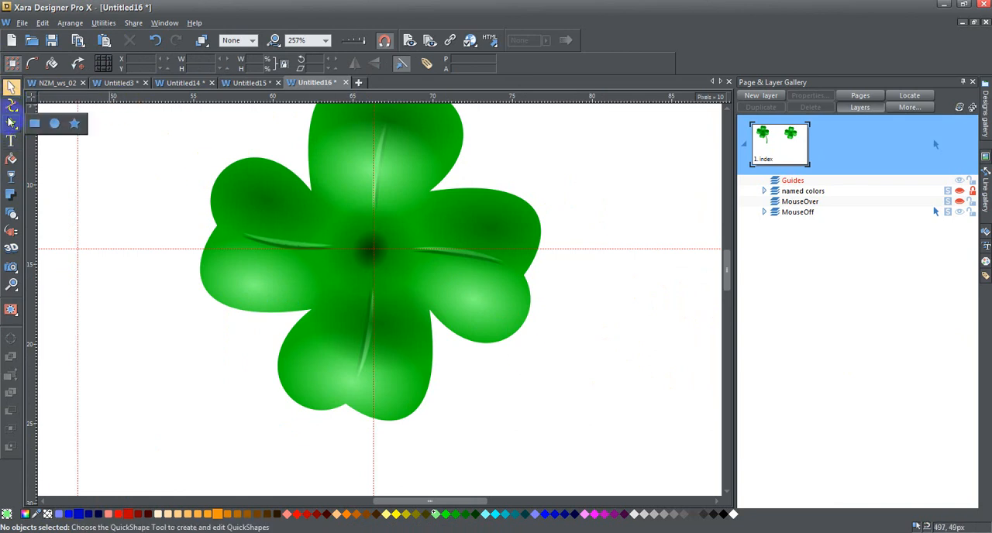
click(11, 105)
click(379, 254)
drag(732, 268, 727, 276)
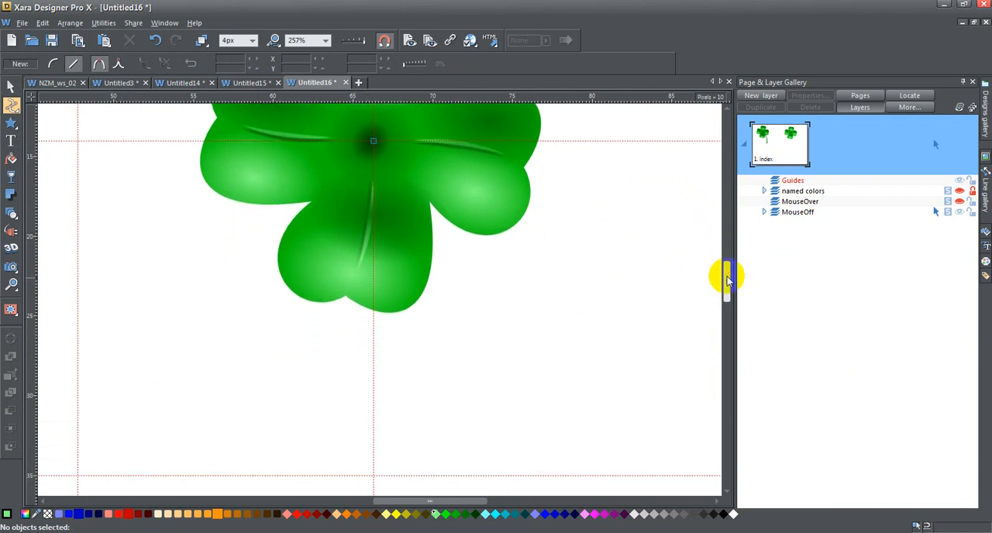
click(448, 432)
drag(411, 283, 465, 283)
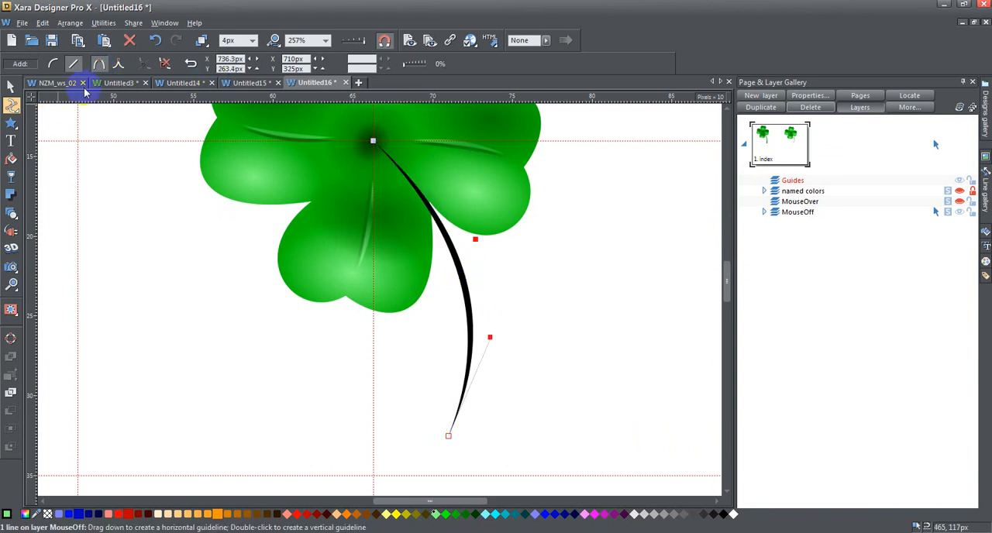
Give the stem line a stroke shape that tapers towards one end, and reverse its path so the lower end is thicker.
click(193, 66)
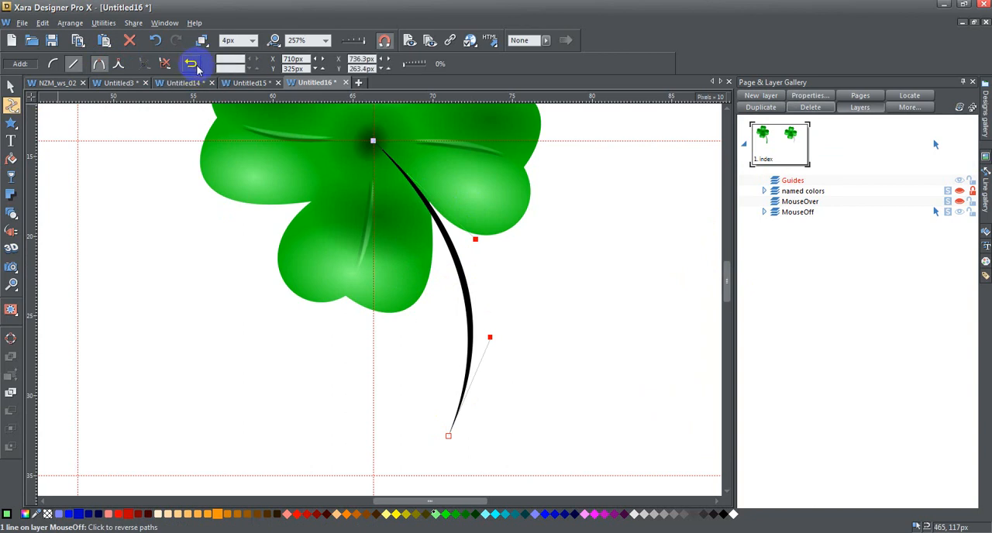
click(193, 65)
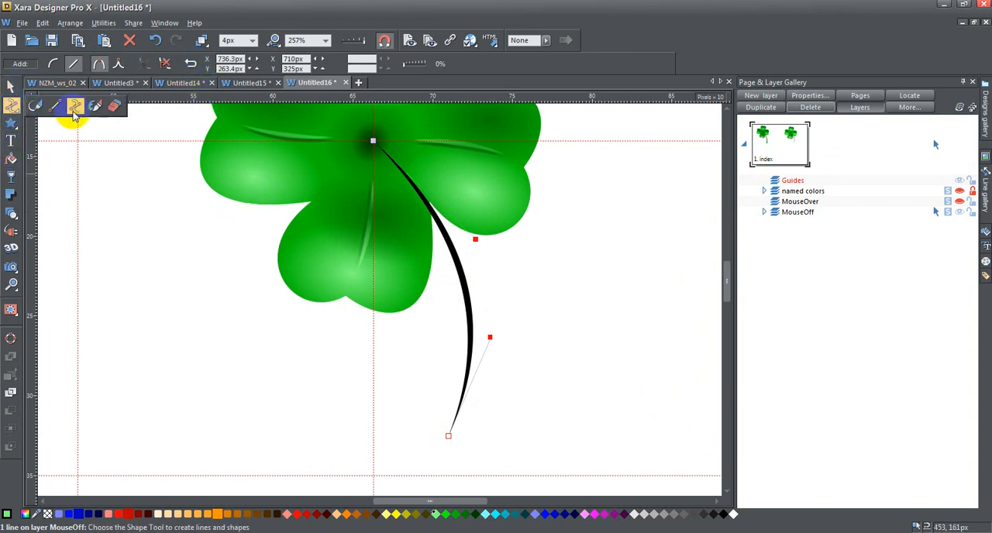
click(44, 103)
click(361, 65)
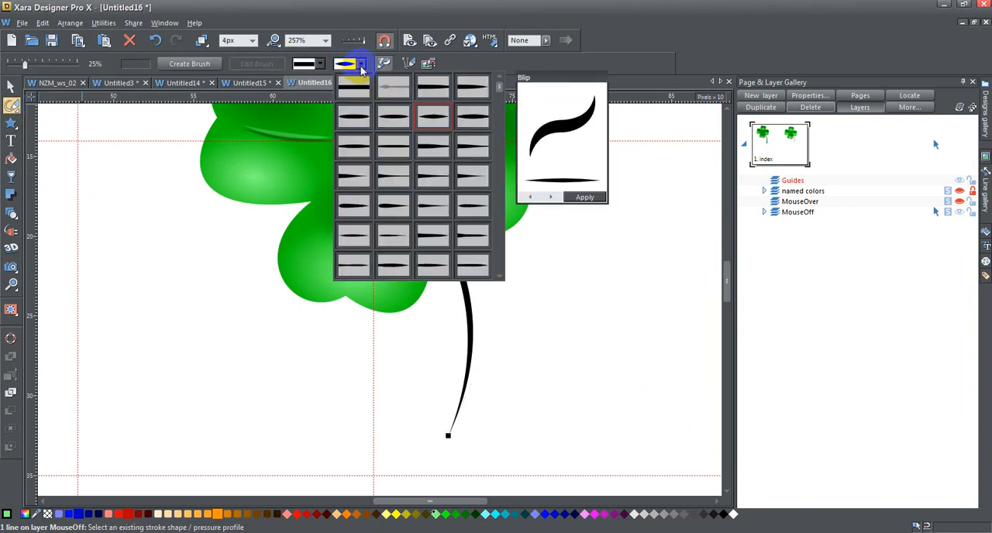
click(443, 152)
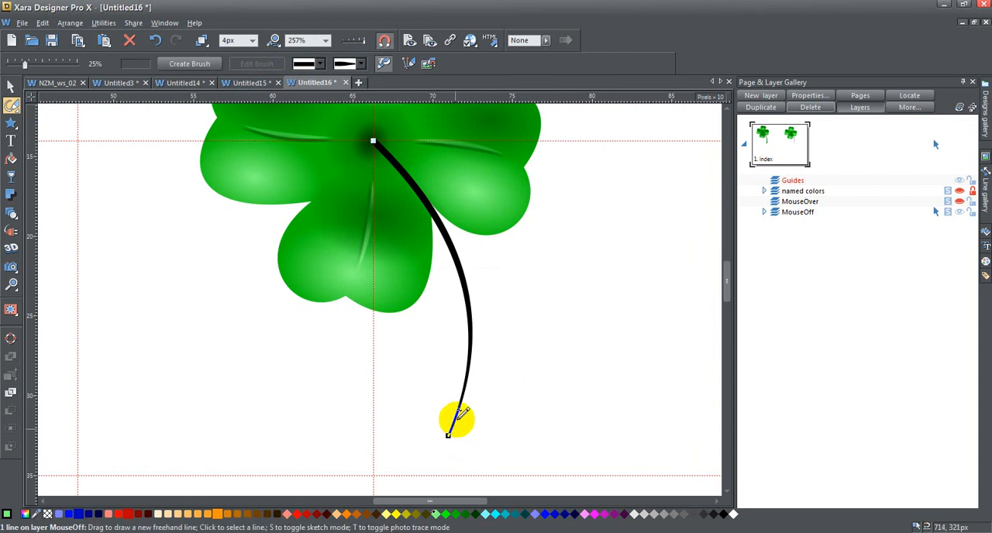
click(11, 104)
click(72, 111)
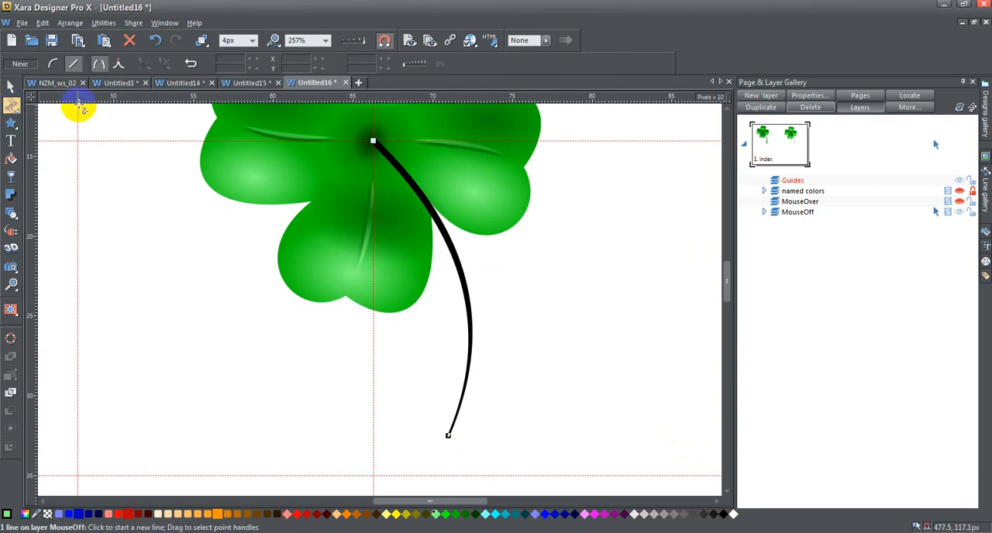
click(195, 66)
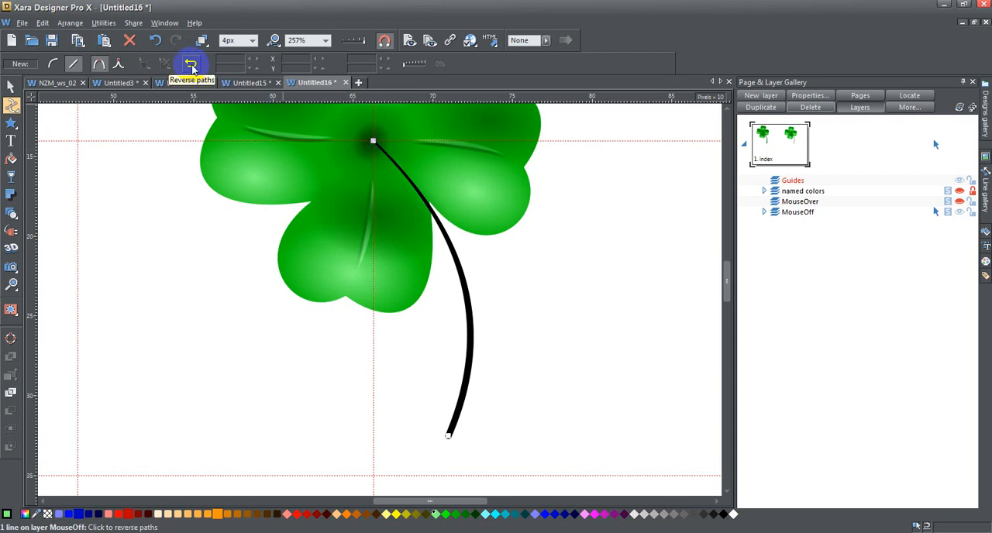
Set the stem's line width to 16px and colour it the same green as the leaves.
click(246, 40)
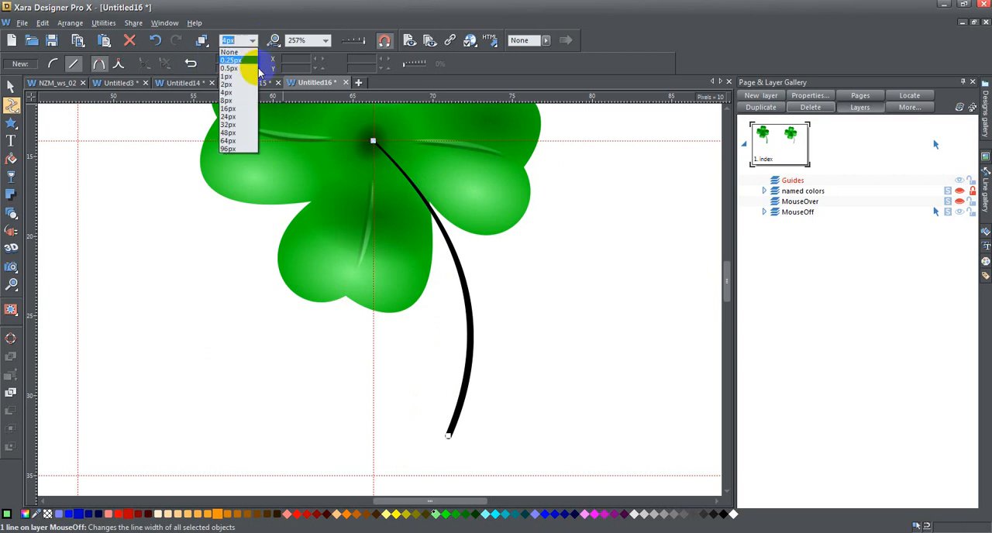
click(243, 108)
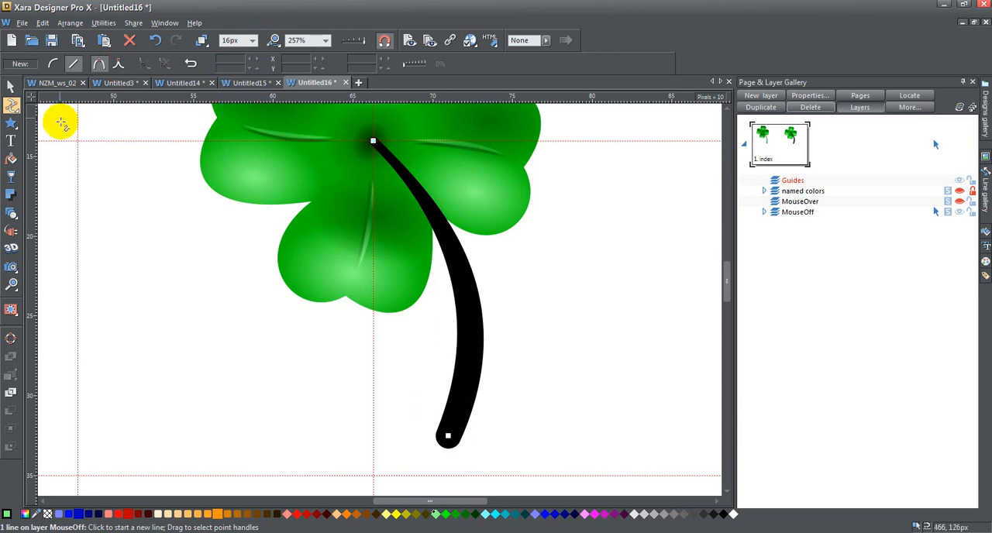
shift+click(455, 517)
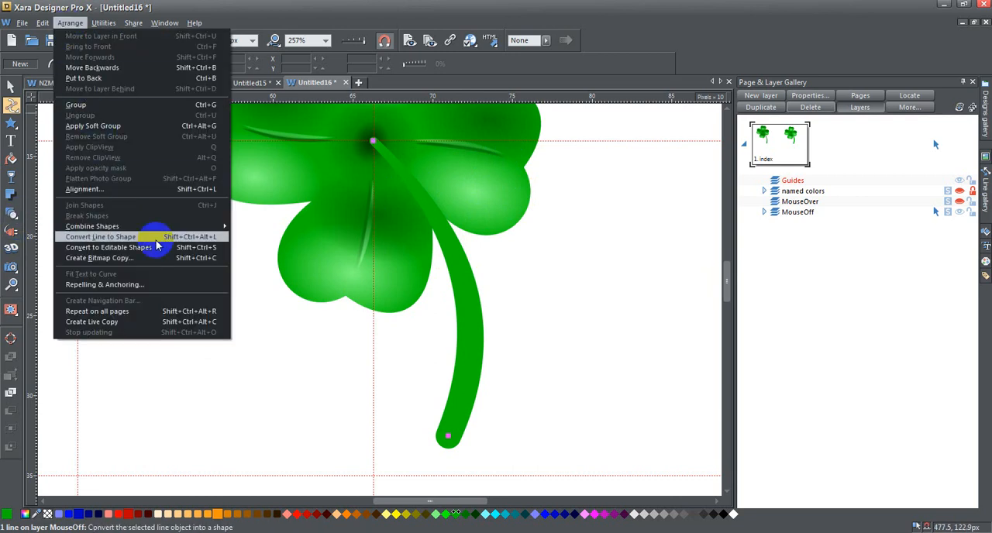
Convert the tapered stem line to a shape and give it an Elliptical fill.
click(155, 238)
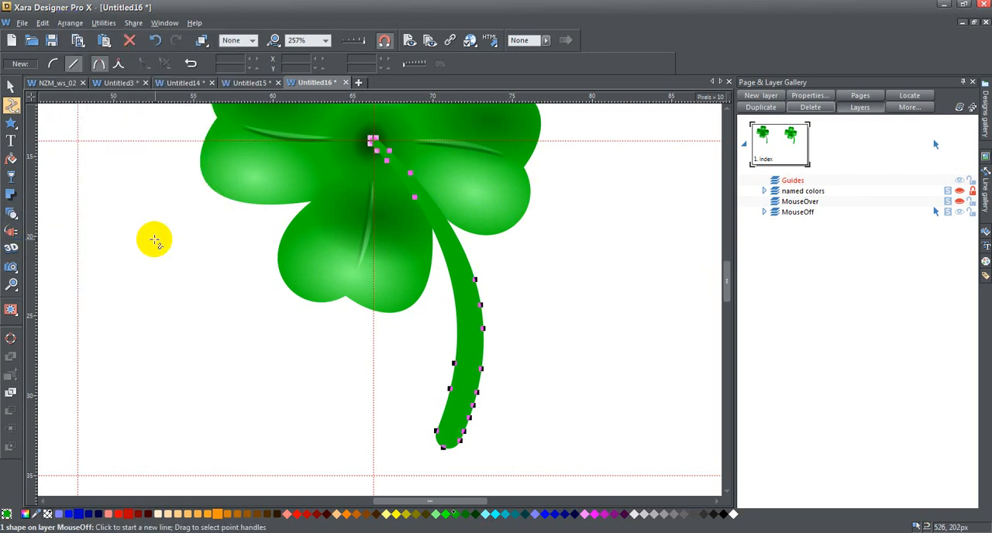
click(11, 162)
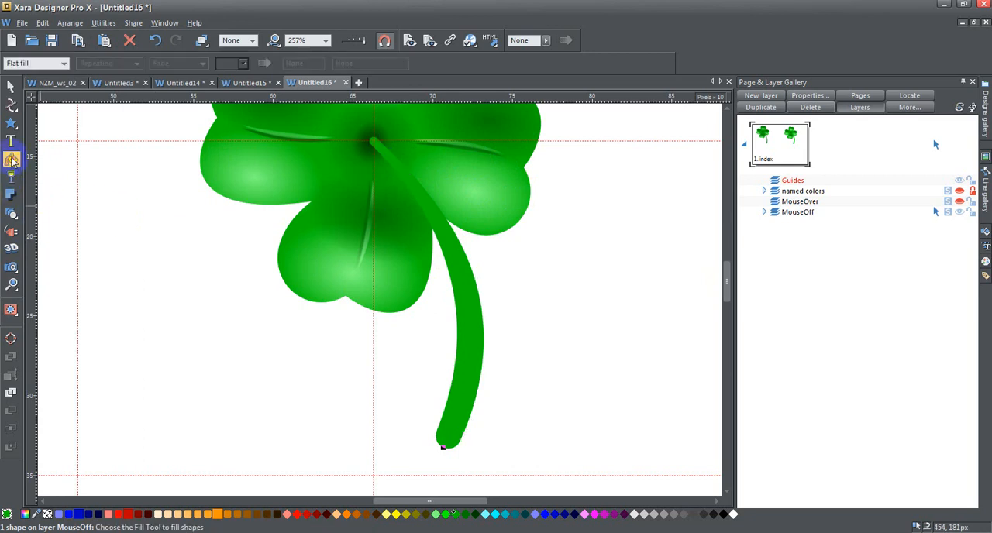
click(61, 66)
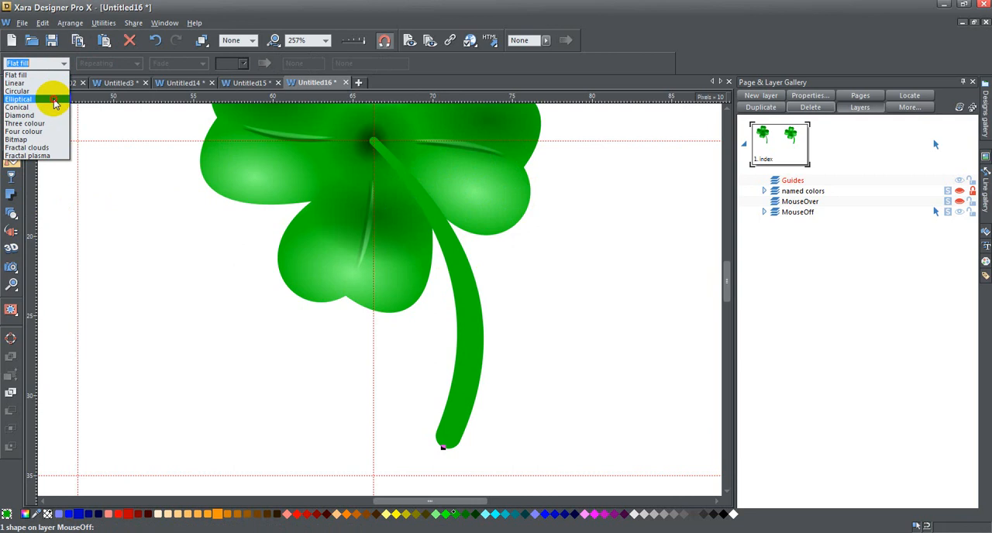
click(54, 100)
Position the stem's elliptical fill with its centre just left of the stem's middle and its long axis reaching up to the clover's centre.
drag(442, 311, 405, 308)
drag(399, 153, 373, 143)
click(405, 309)
drag(406, 309, 410, 307)
Colour the outer end of the stem's elliptical fill a darker green and adjust the fill so the shading falls along the stem's right edge.
click(468, 298)
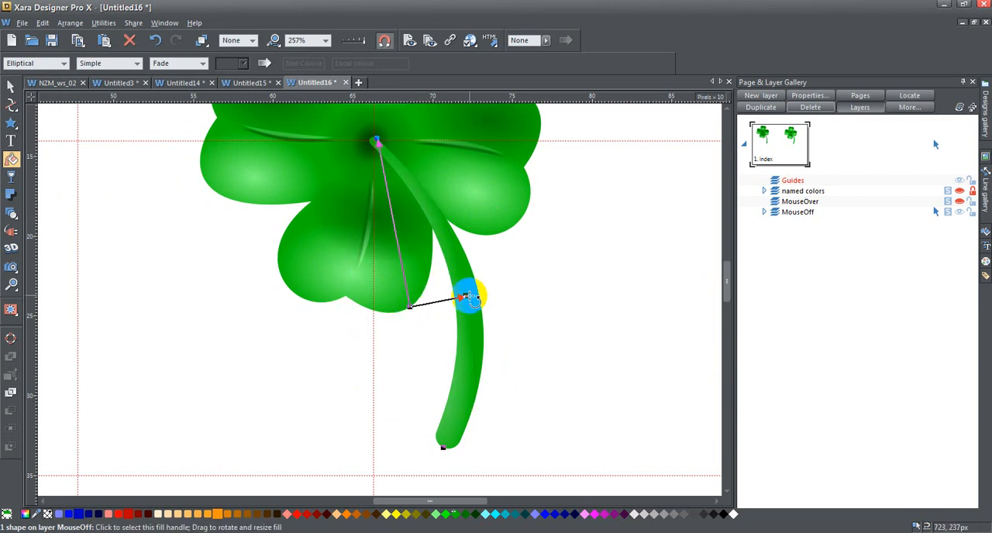
click(469, 514)
click(467, 298)
drag(469, 298, 473, 294)
mouse_move(410, 312)
mouse_down()
mouse_move(426, 315)
mouse_move(416, 308)
mouse_up()
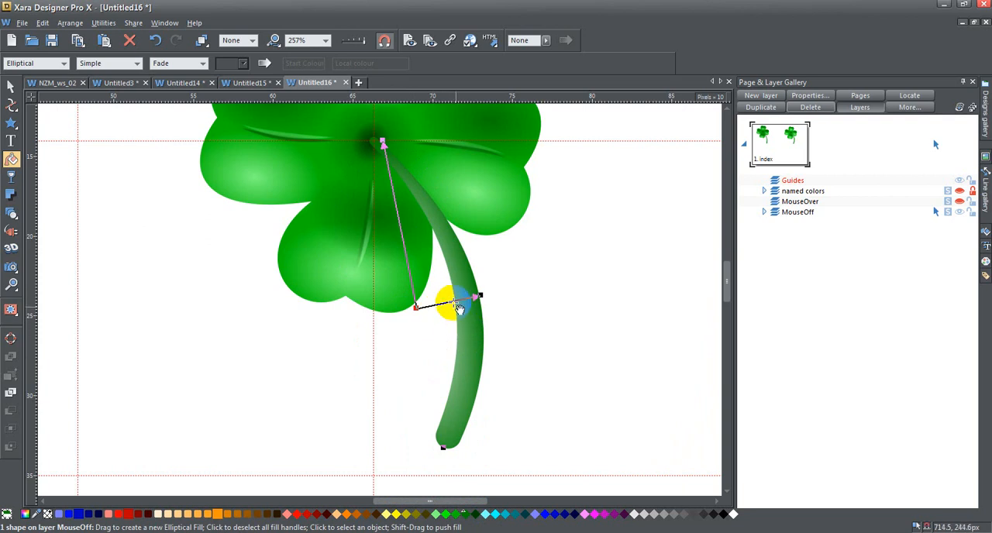
drag(481, 295, 479, 296)
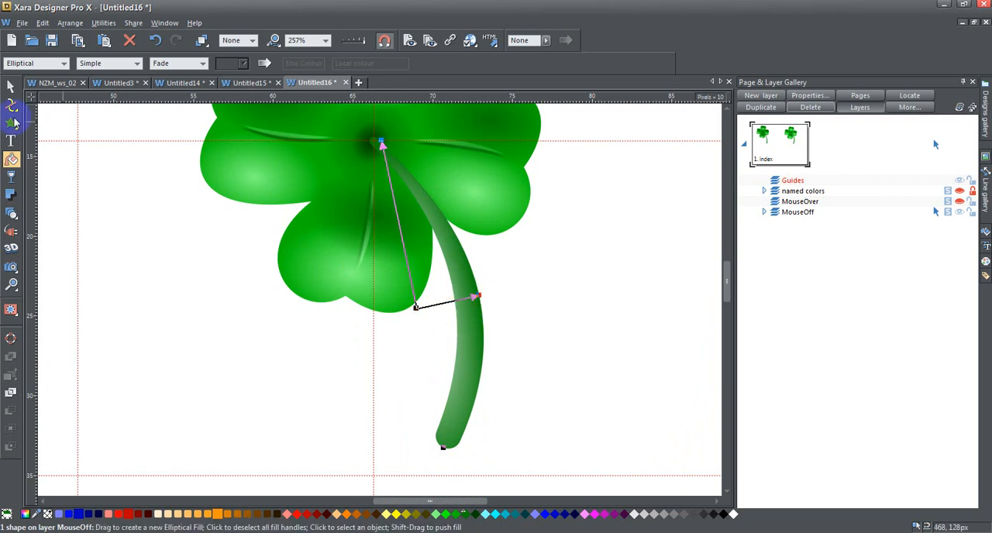
Send the stem to the back, behind the clover's leaves, and clear the selection.
click(10, 86)
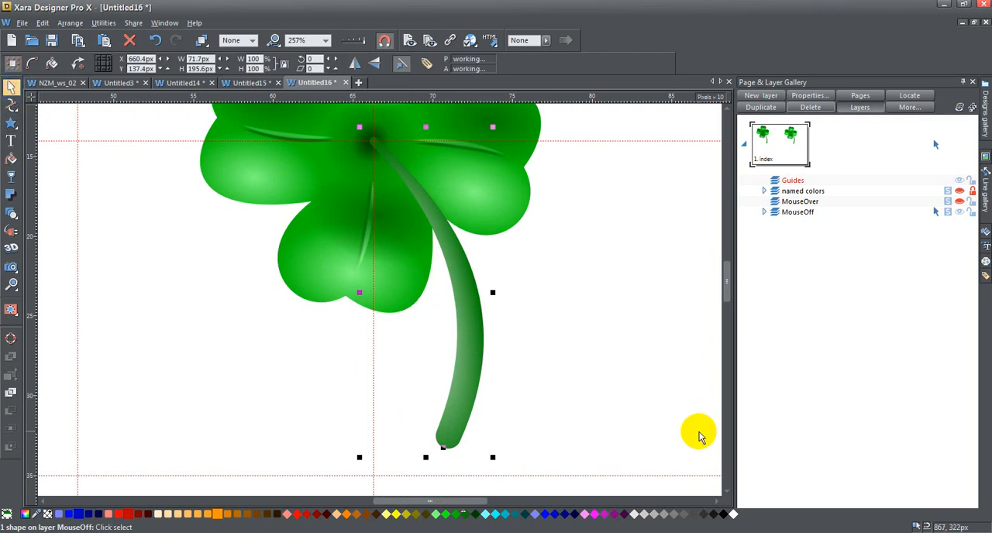
key(ctrl+b)
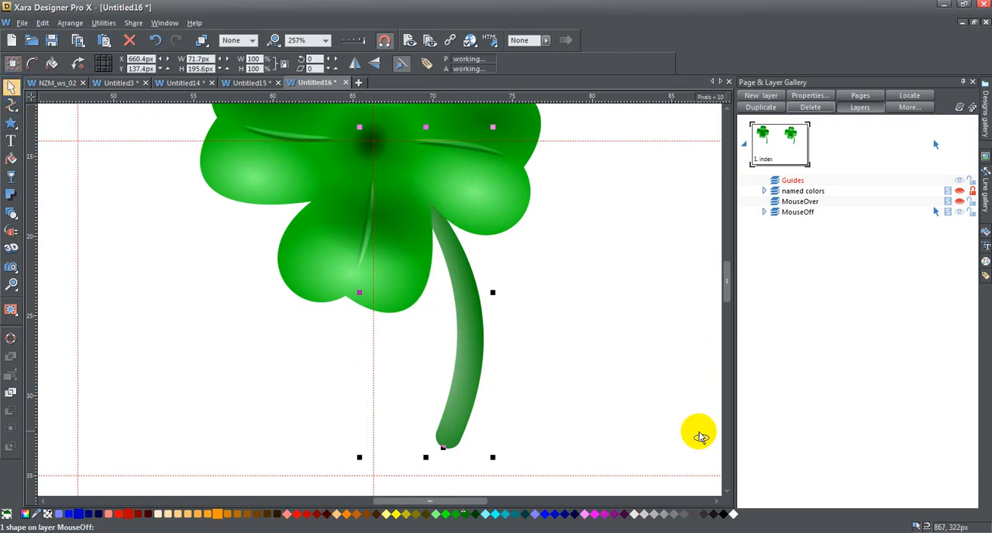
click(324, 41)
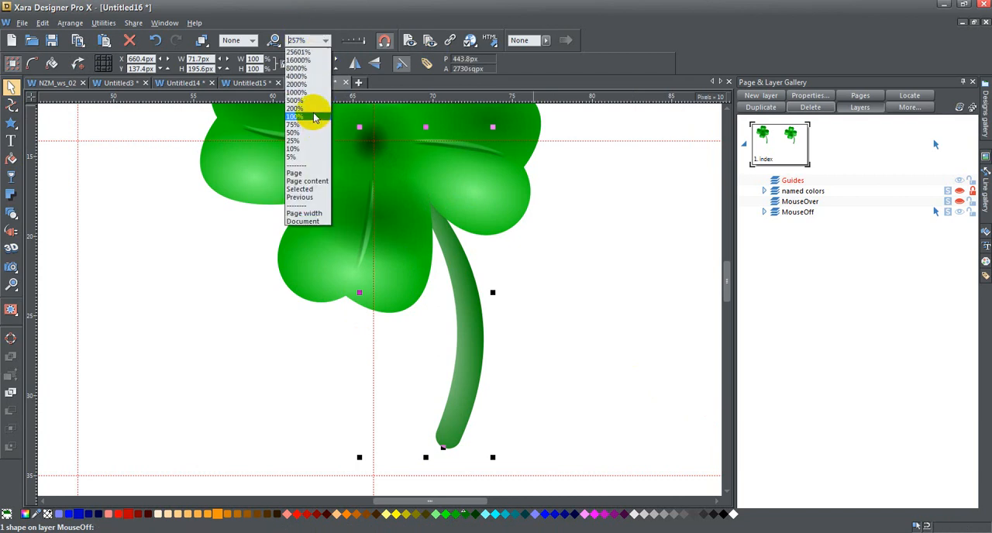
click(314, 108)
drag(721, 276, 726, 270)
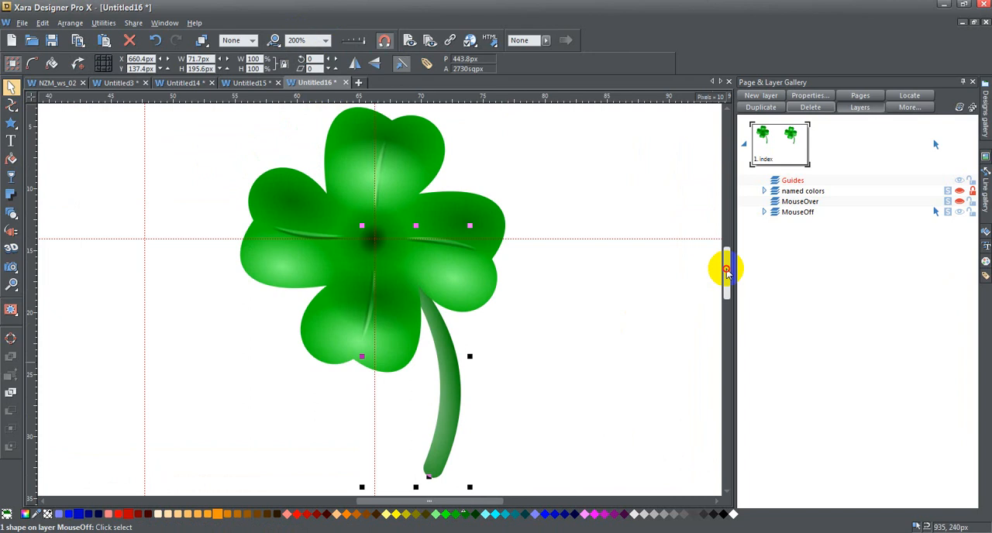
click(629, 366)
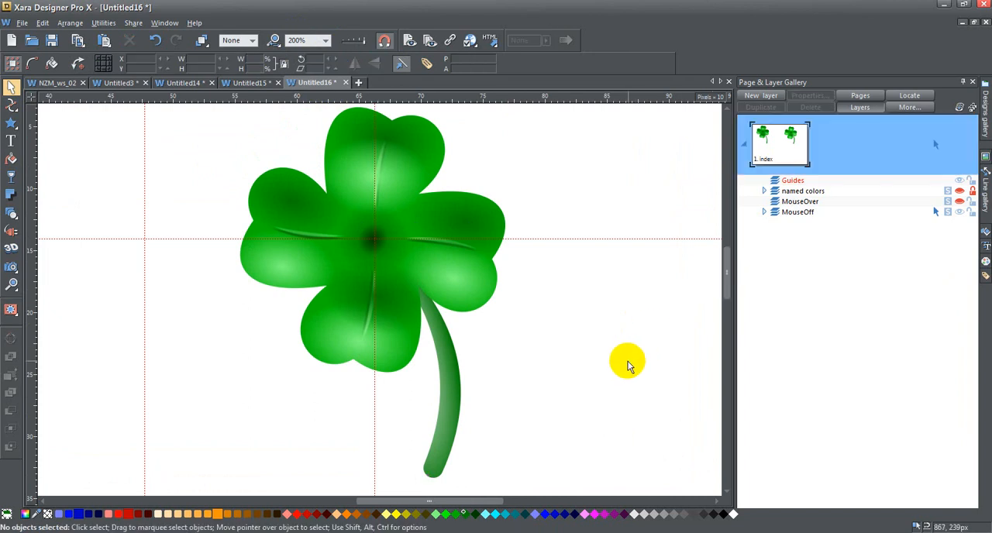